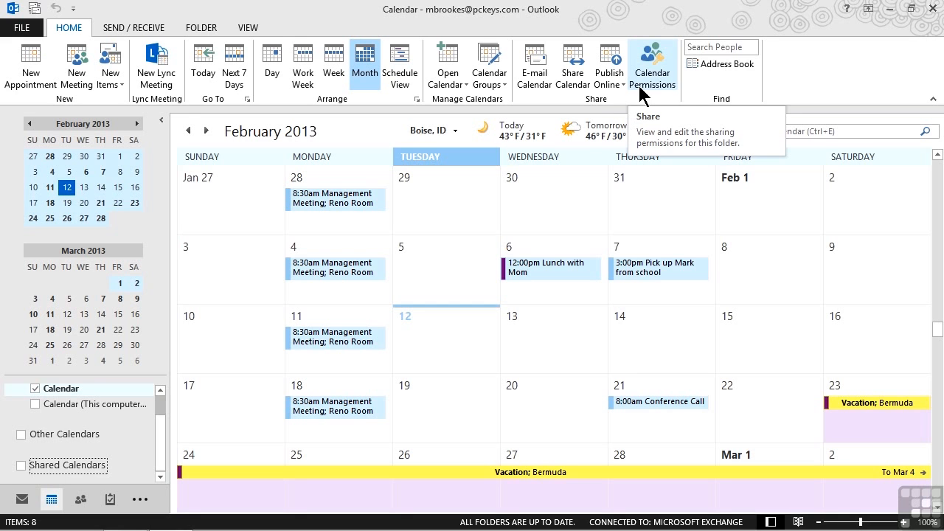
Step: Start an e-mail containing the main calendar, with the date range set to Next 30 days and the detail level to Full details
click(532, 80)
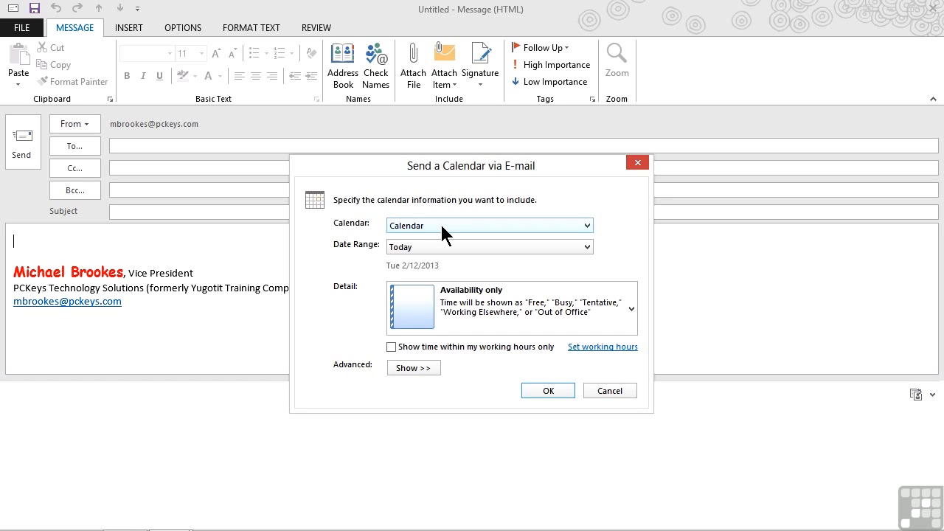
click(588, 248)
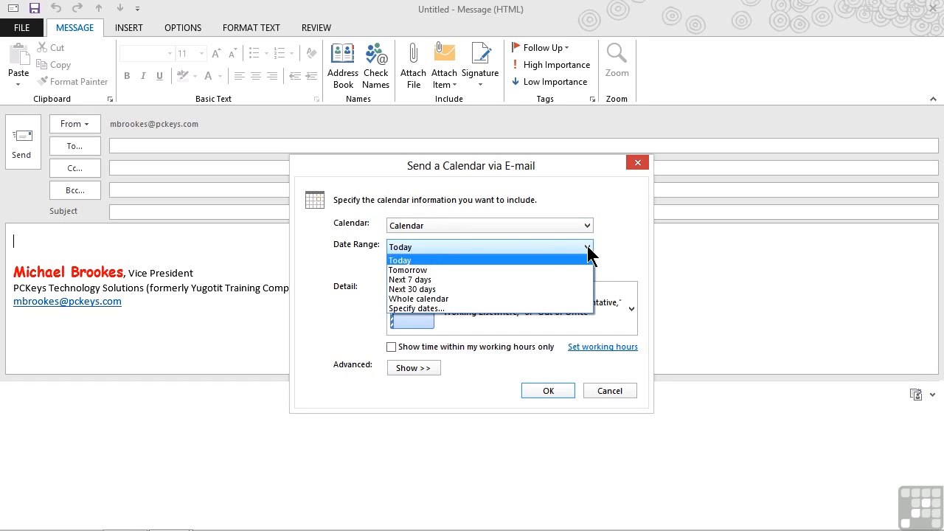
click(445, 289)
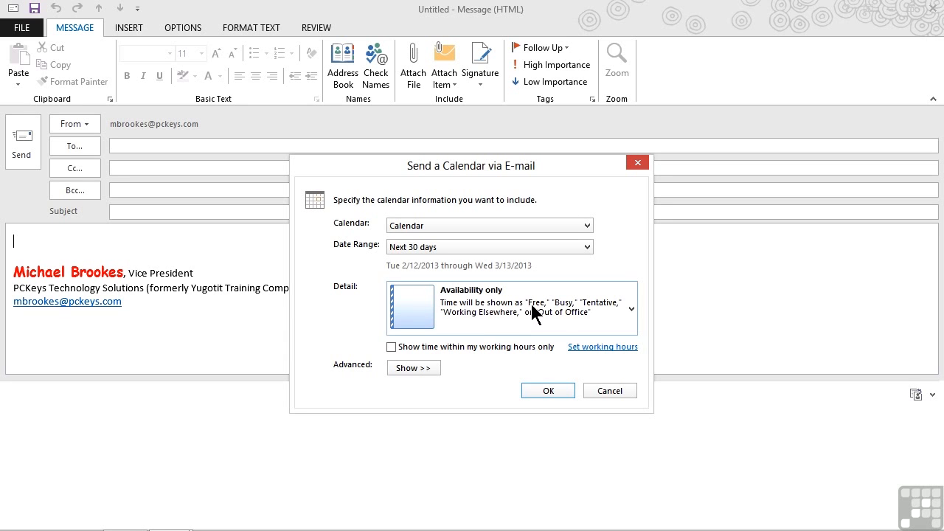
click(632, 308)
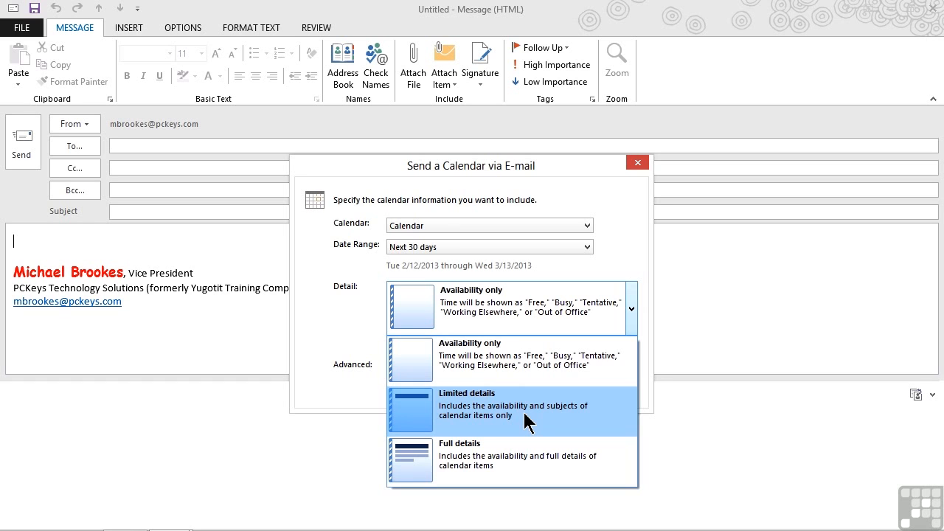
click(534, 463)
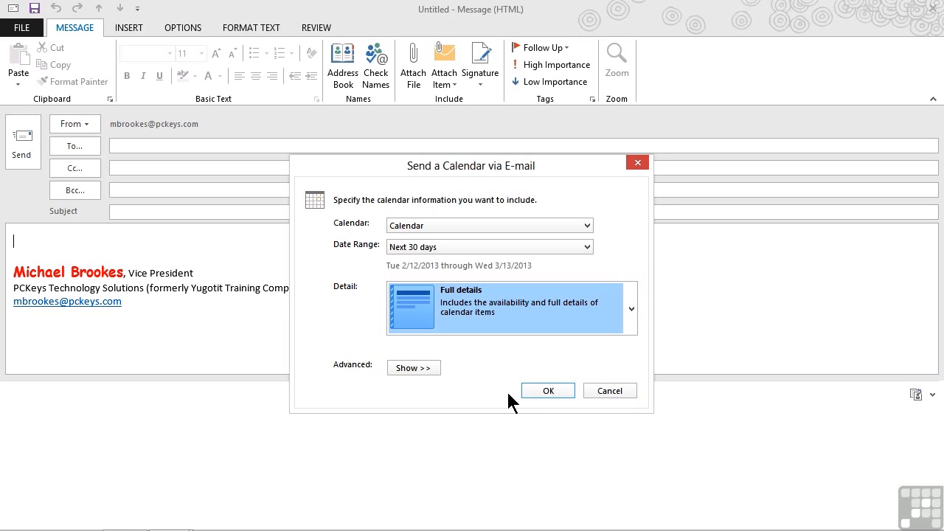
Step: Include details of items marked private, keep the Daily schedule e-mail layout, and generate the calendar message
click(425, 373)
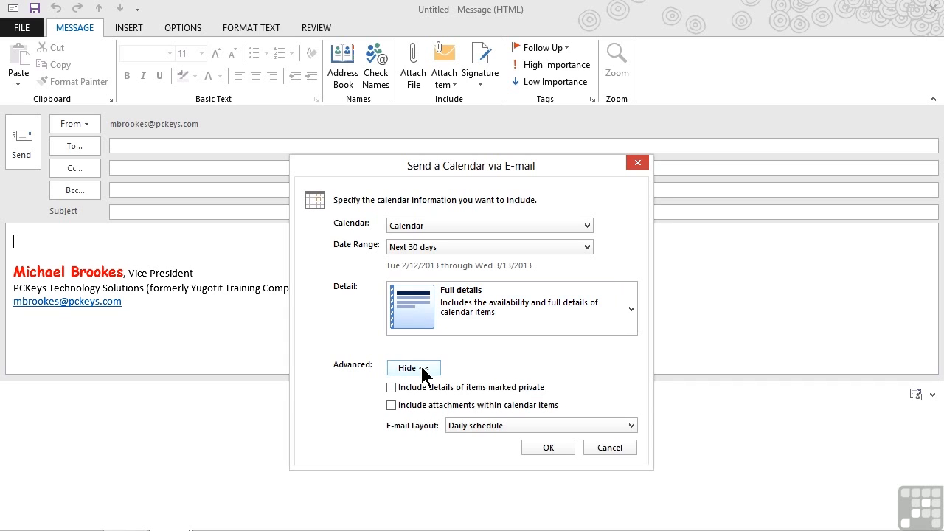
click(392, 388)
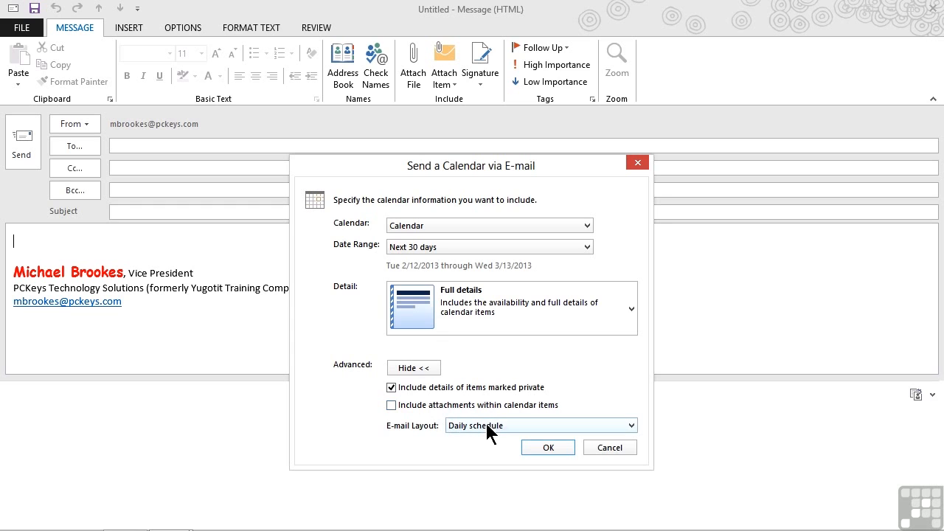
click(631, 427)
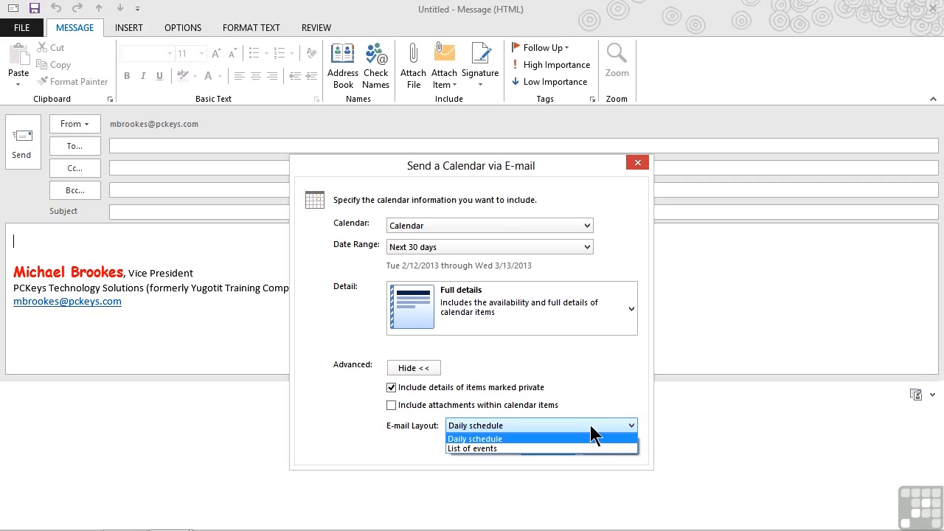
click(595, 394)
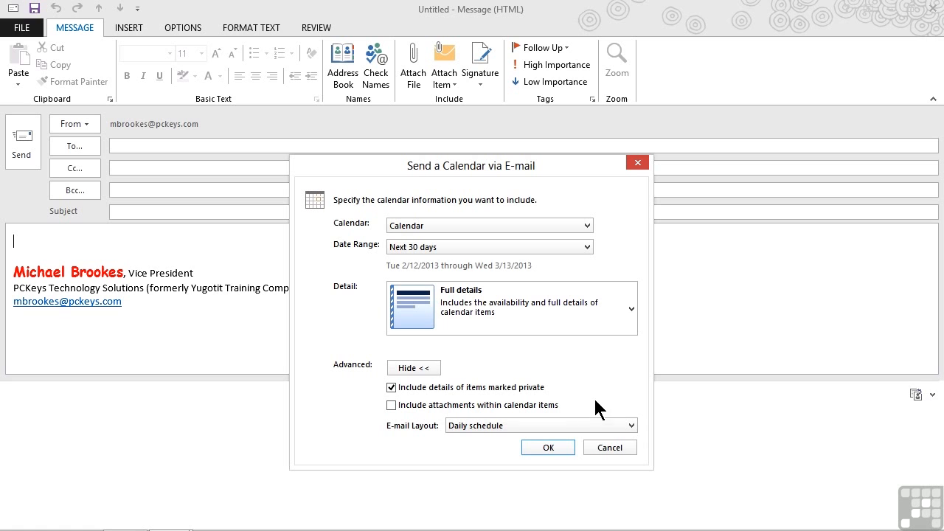
click(556, 446)
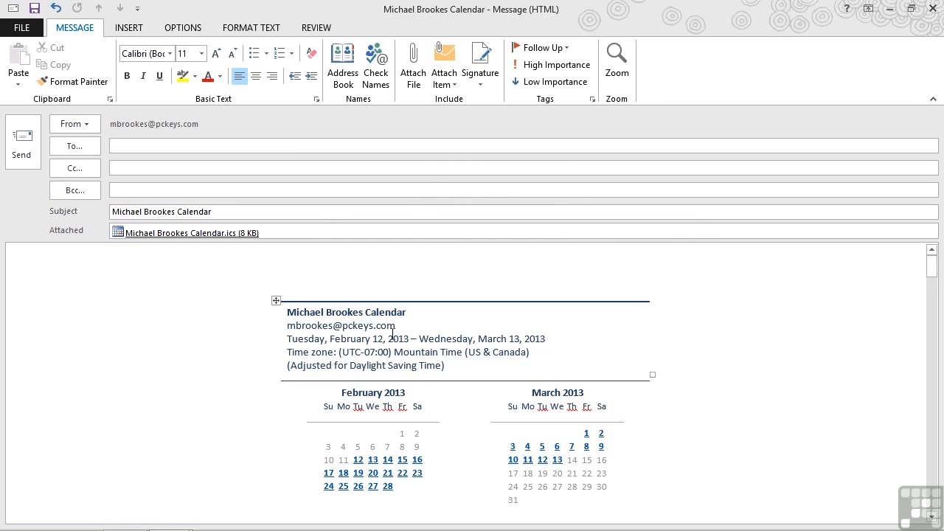
Step: Look through the daily schedule in the generated calendar message and discard the message without saving
scroll(391, 334, down, 2)
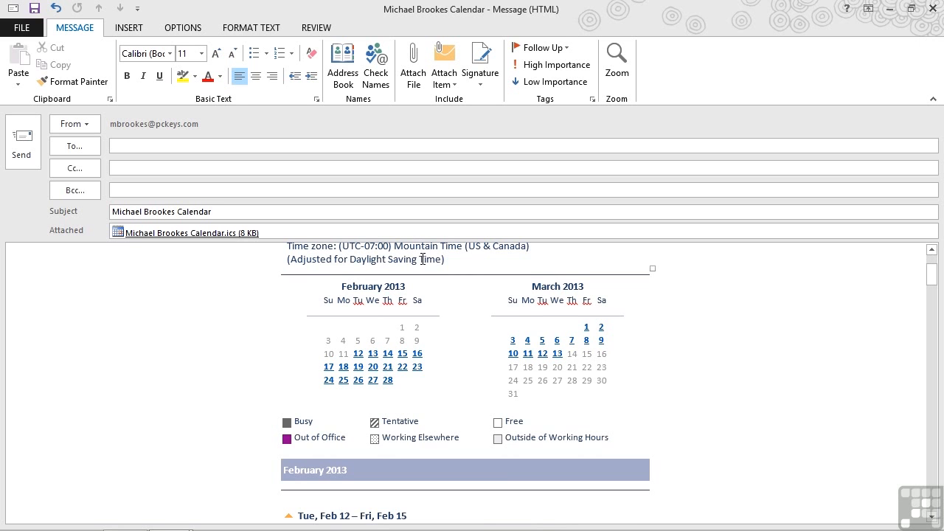
scroll(427, 263, down, 4)
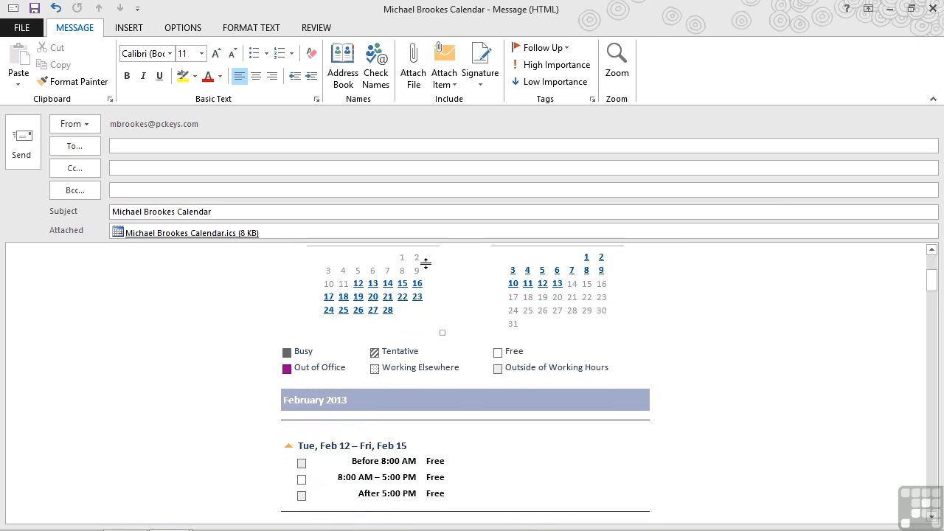
scroll(426, 263, down, 1)
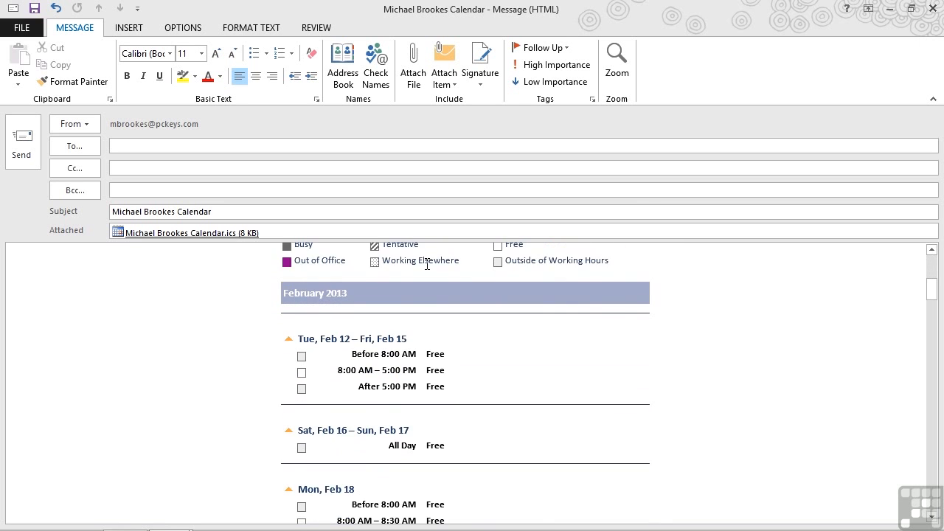
scroll(427, 264, down, 3)
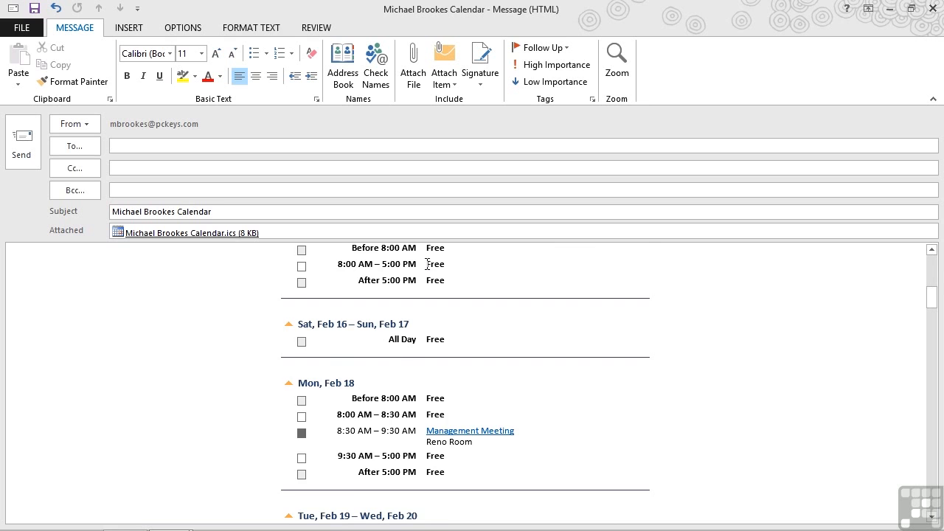
scroll(427, 263, down, 1)
scroll(427, 263, up, 5)
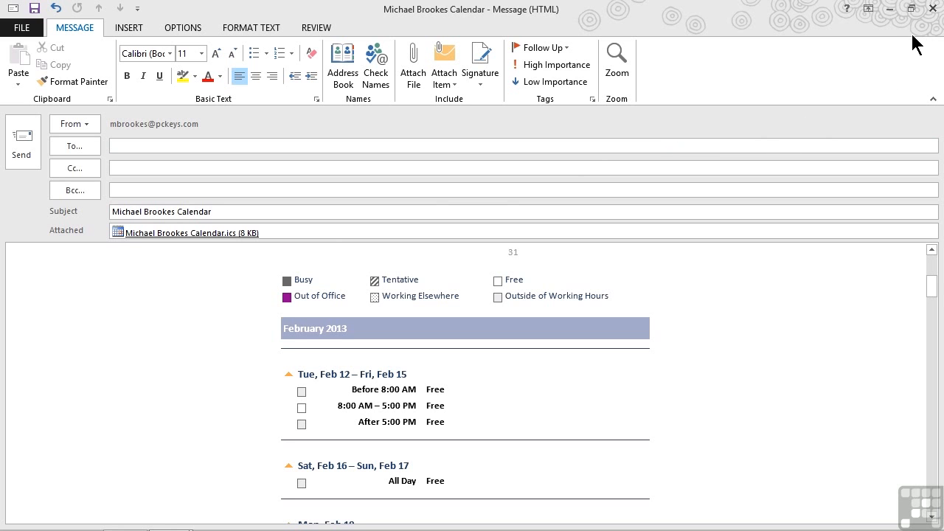
click(933, 8)
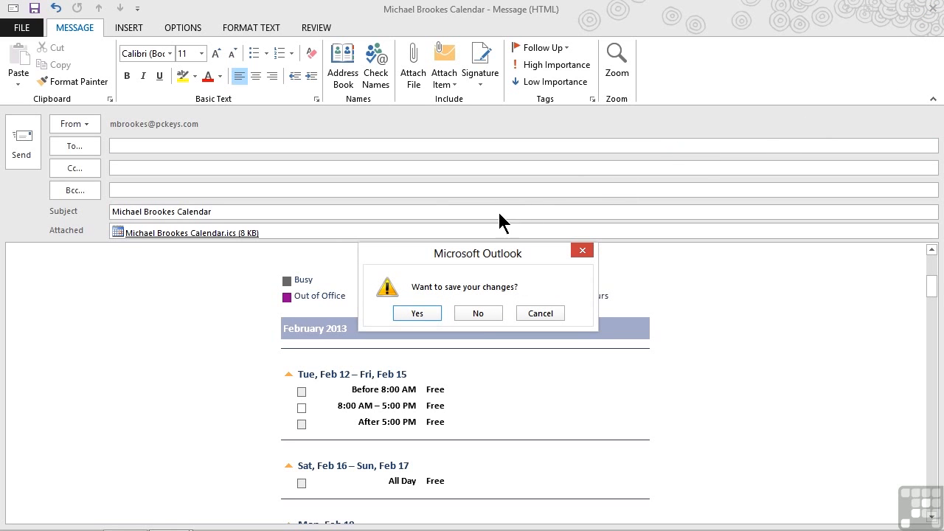
click(489, 313)
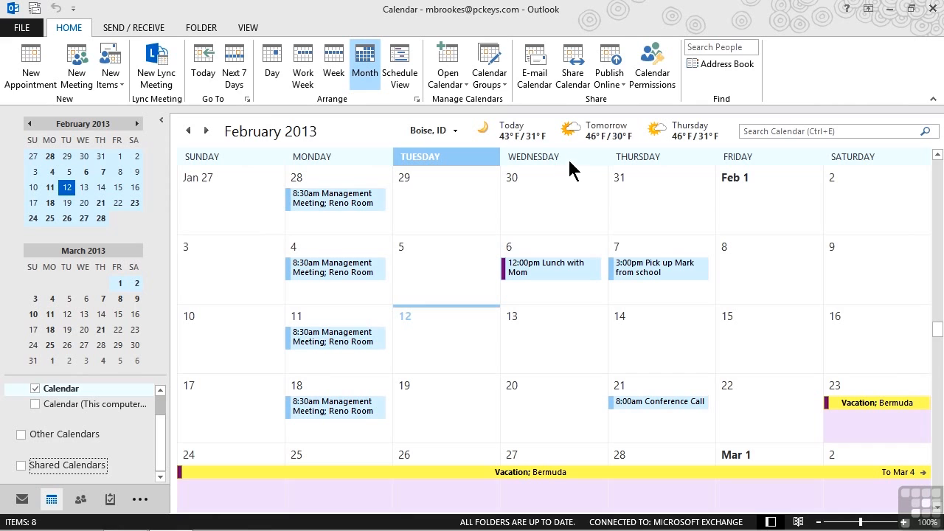
Step: Start publishing this calendar online and close the Office 365 sign-in page without signing in
click(609, 68)
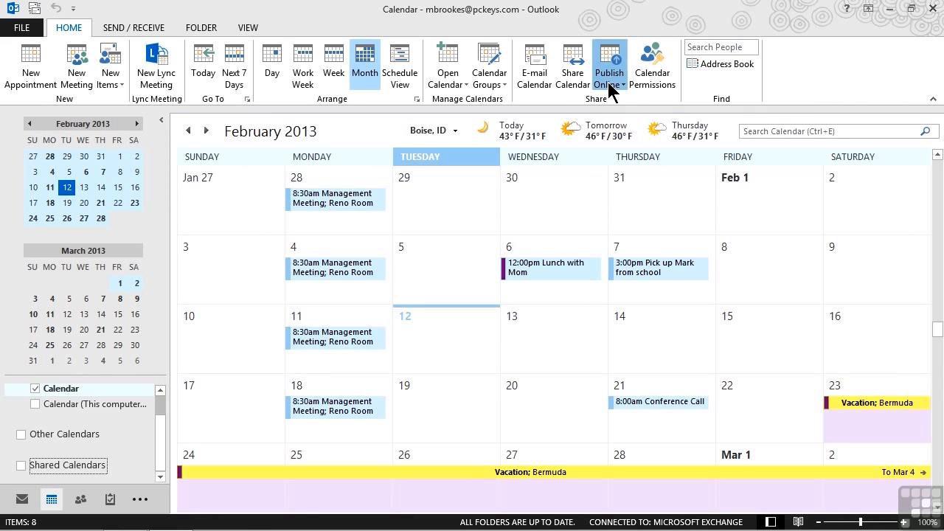
key(Escape)
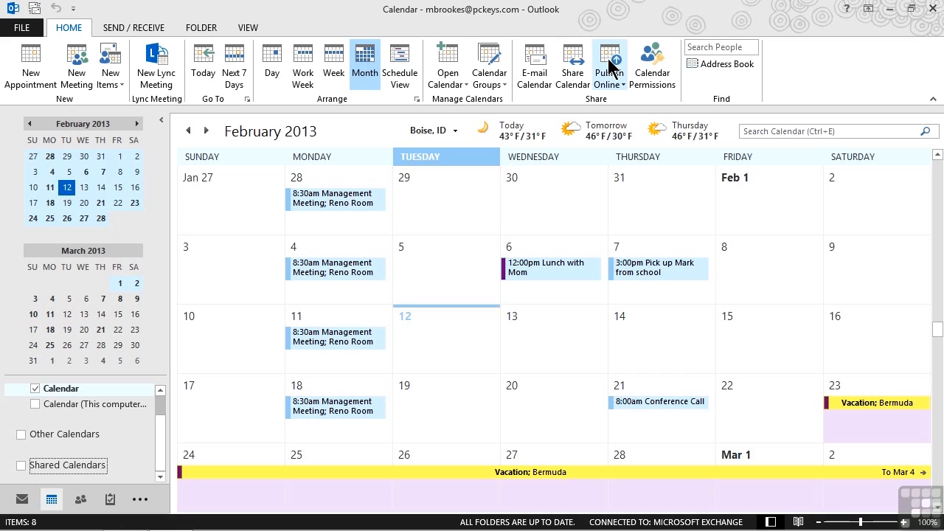
click(609, 65)
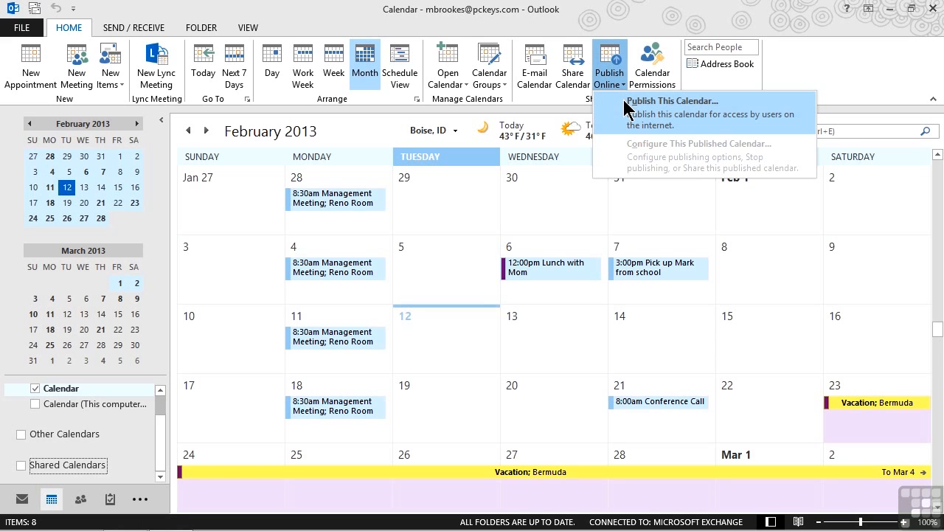
click(625, 108)
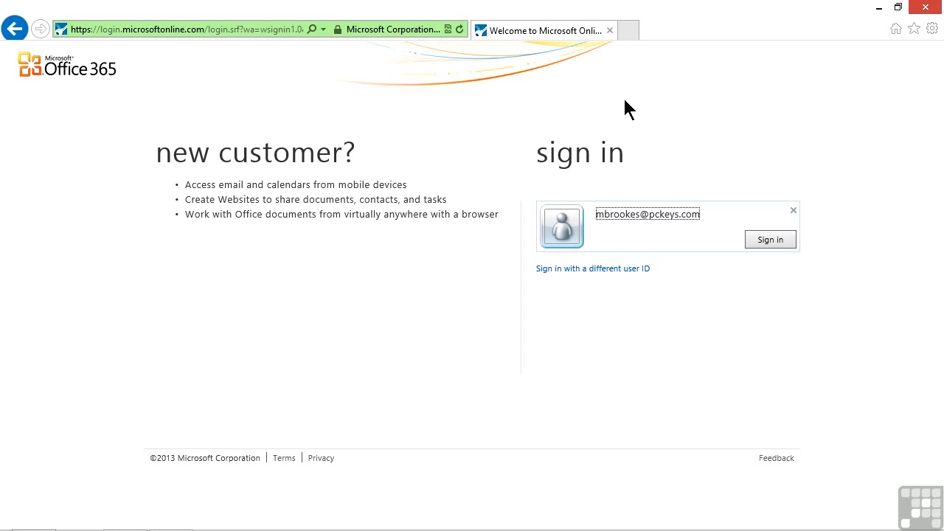
click(926, 8)
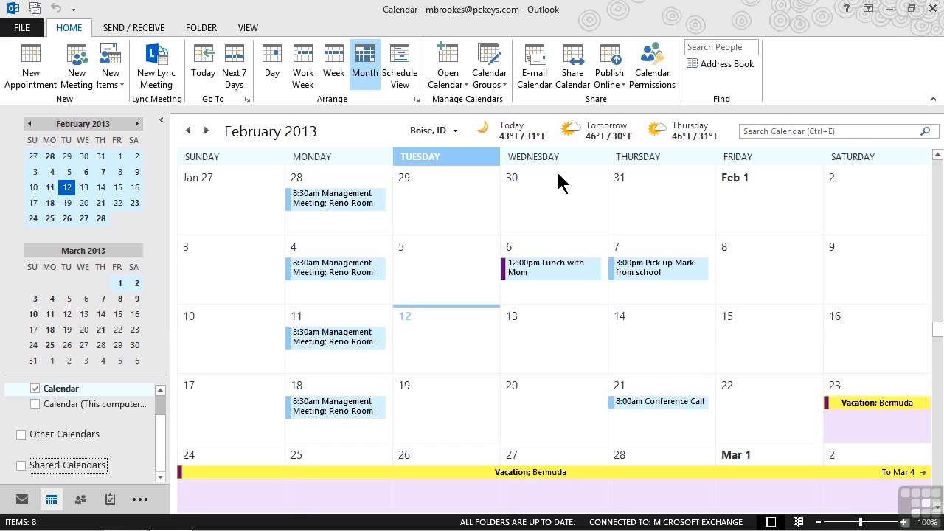
Step: Draft a calendar sharing invitation that requests the recipient's calendar and grants Full details, and discard it without saving
click(583, 75)
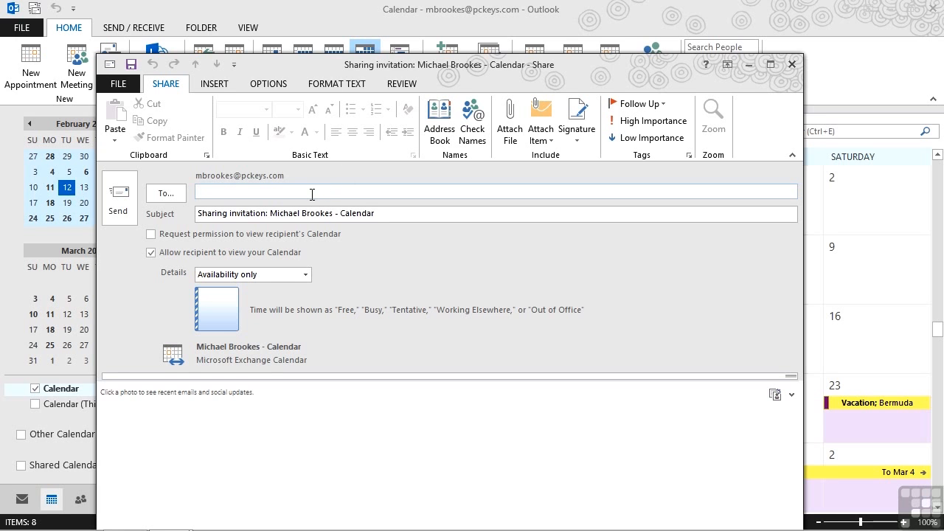
drag(261, 213, 206, 214)
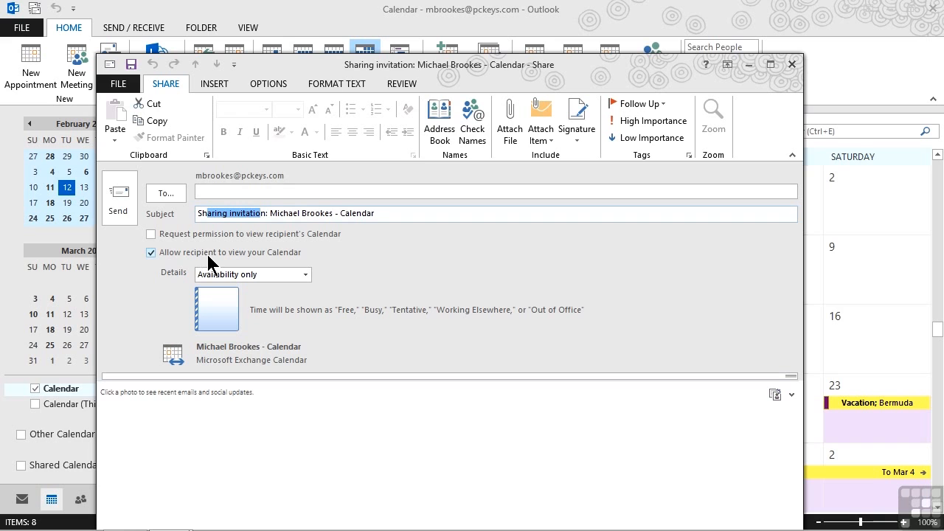
click(150, 234)
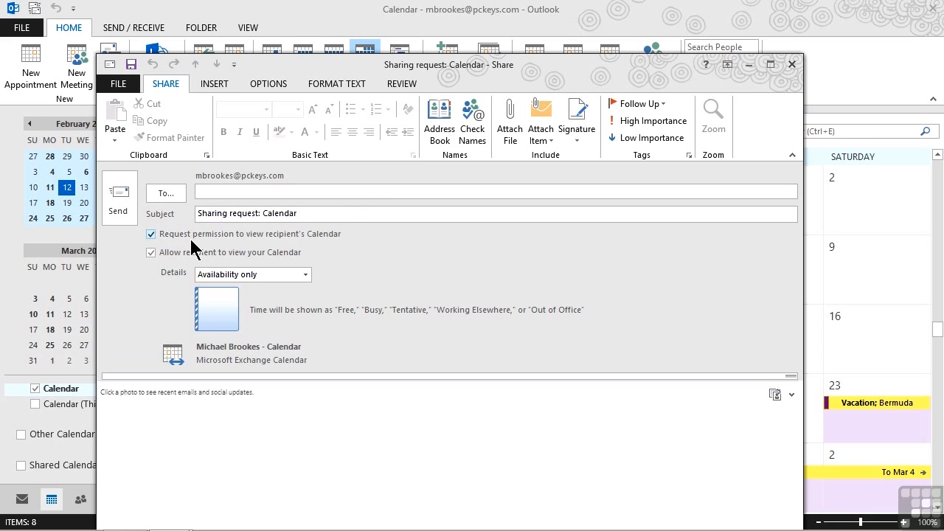
click(306, 276)
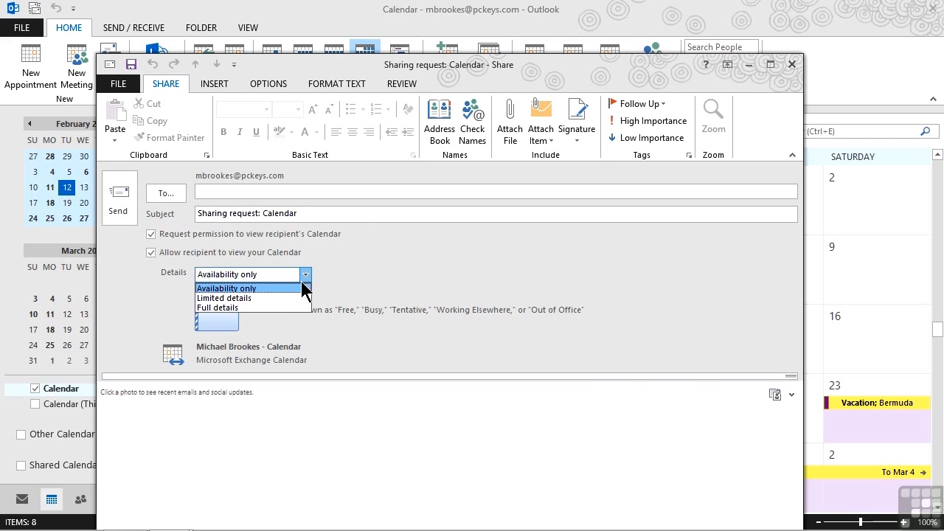
click(283, 309)
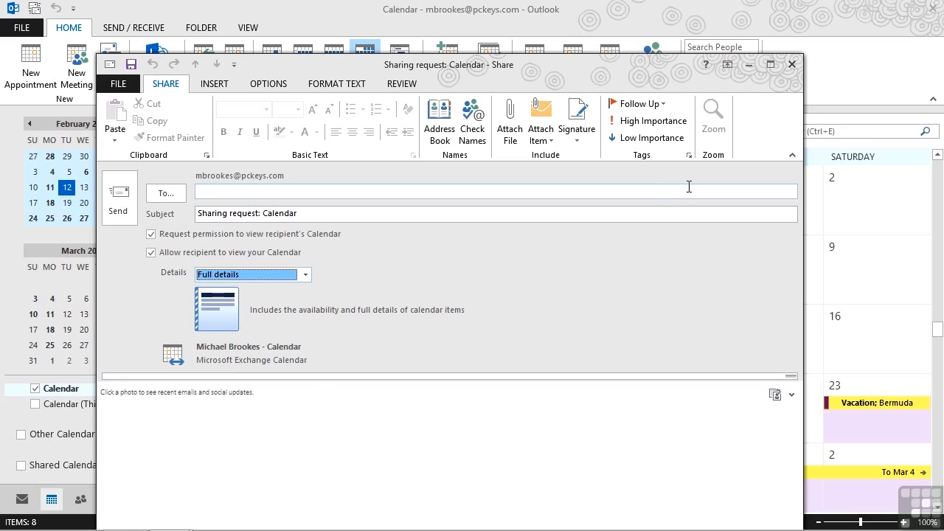
click(792, 65)
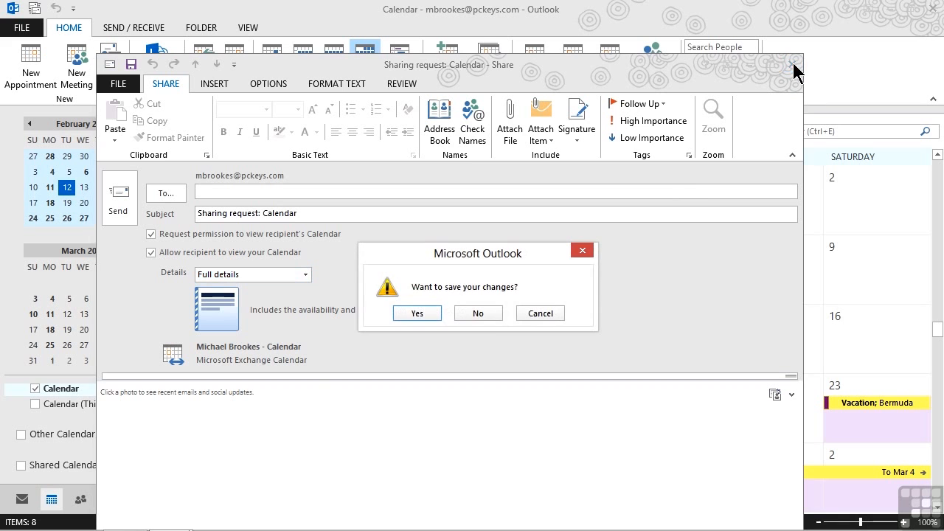
click(481, 313)
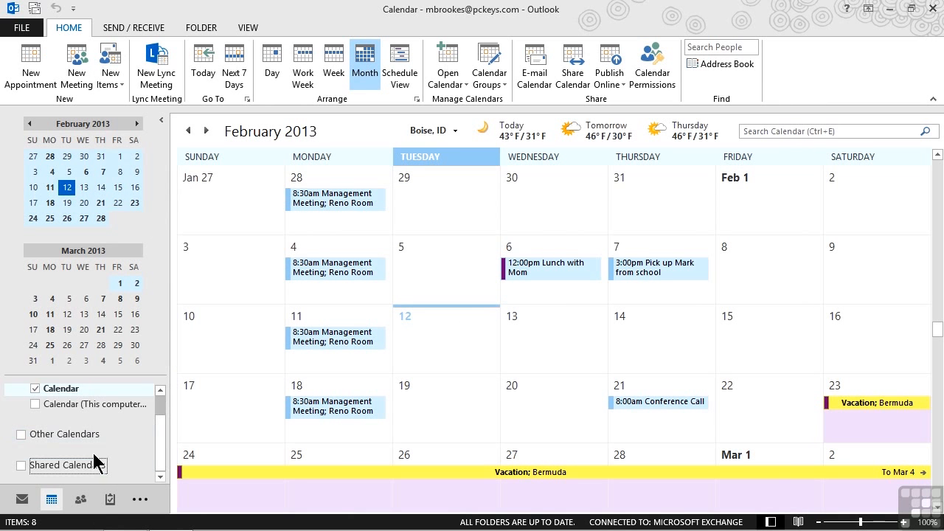
Step: Allow the unread calendar sharing request in the Inbox and send the response with Availability only permission
click(22, 501)
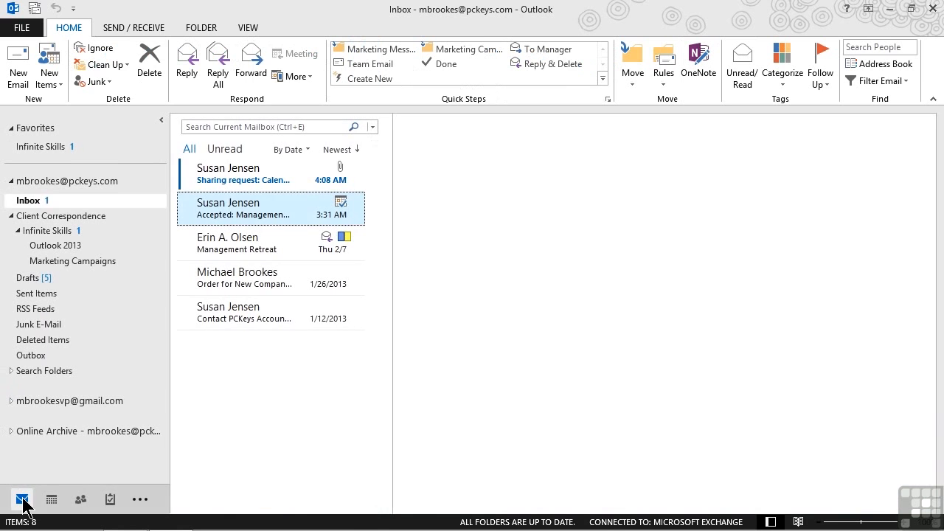
click(279, 179)
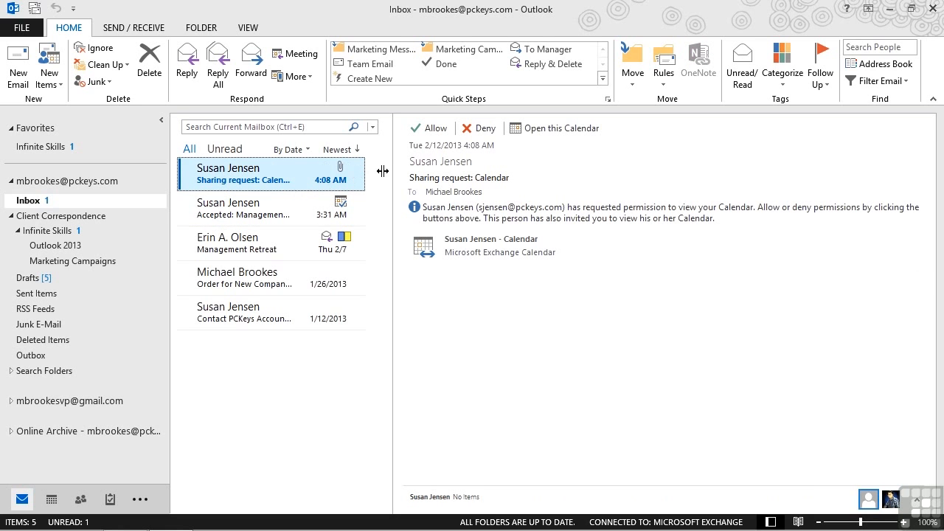
click(433, 177)
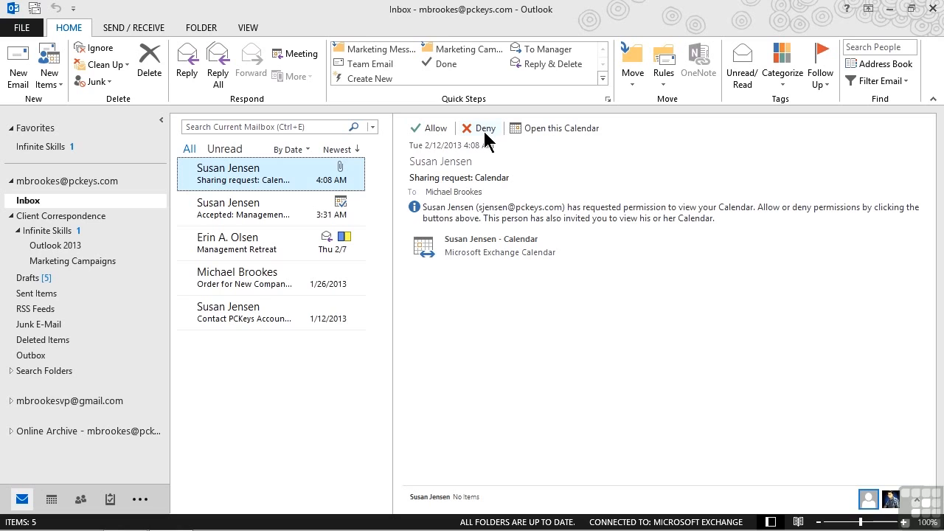
click(433, 129)
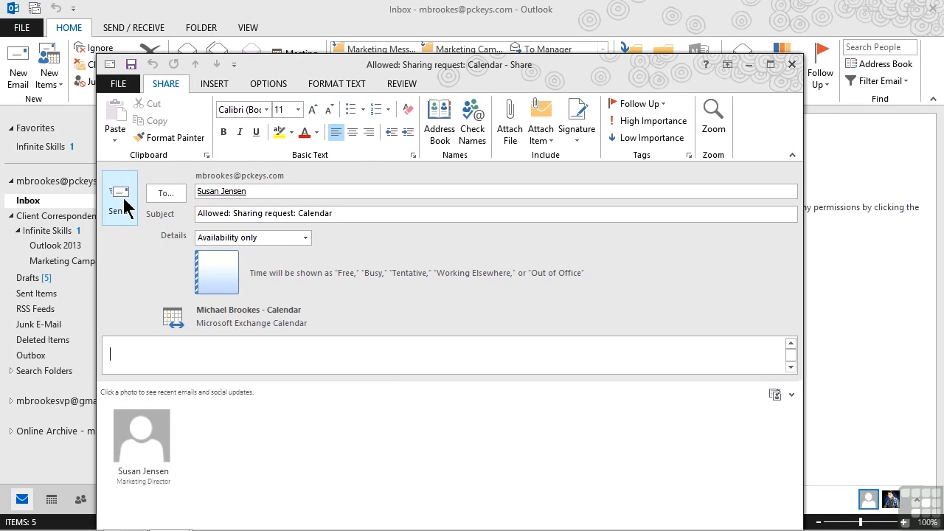
click(122, 195)
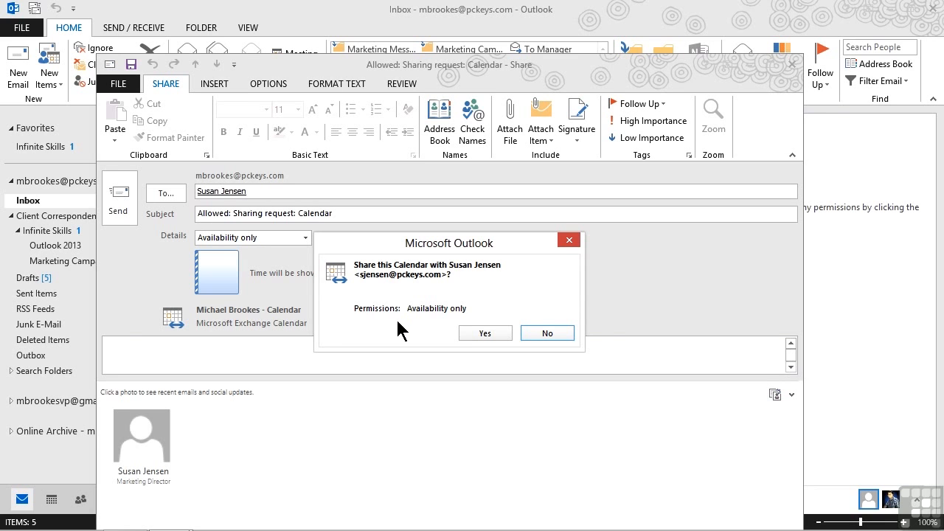
click(478, 333)
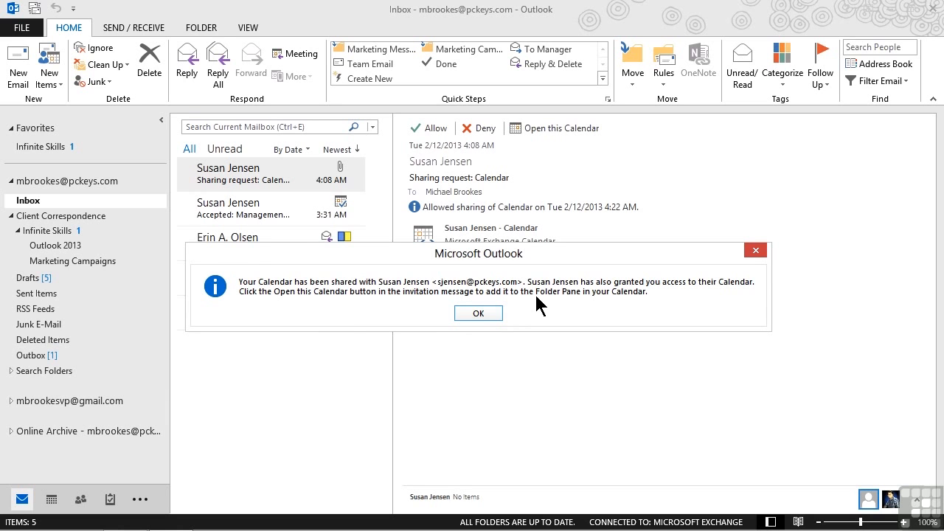
Step: Dismiss the sharing confirmation and open the Marketing Director's shared calendar, picking the person from the Global Address List
click(477, 313)
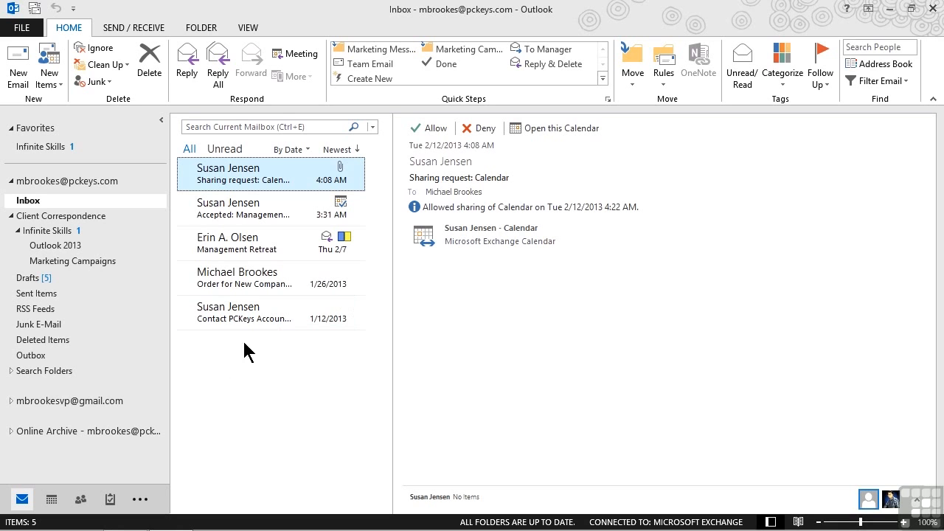
click(51, 499)
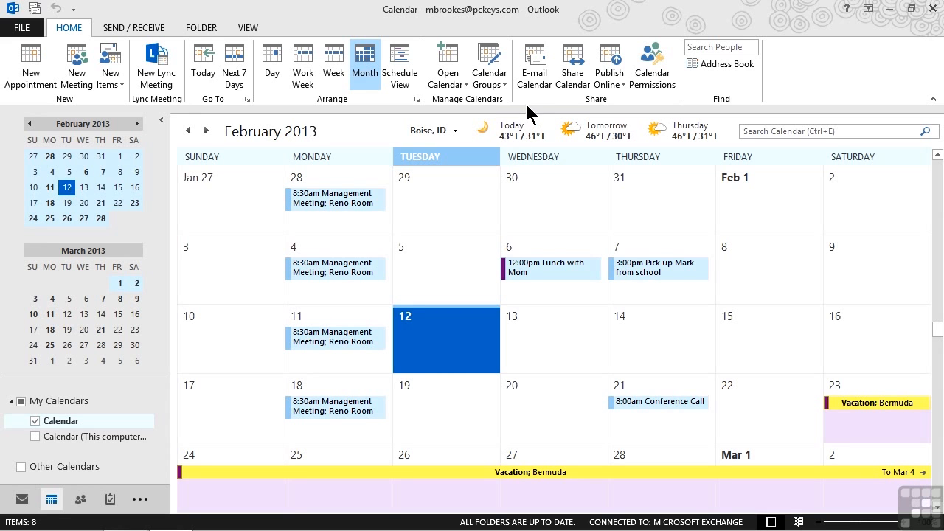
click(449, 85)
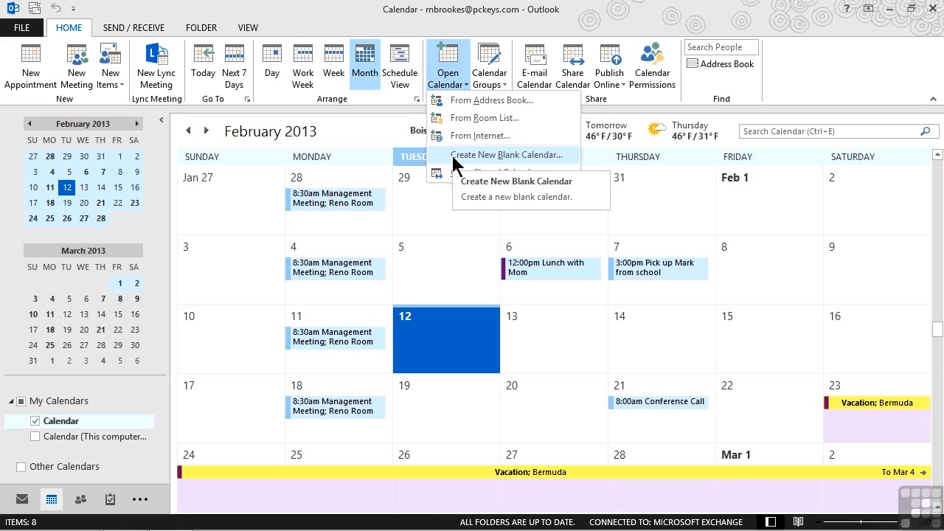
click(450, 173)
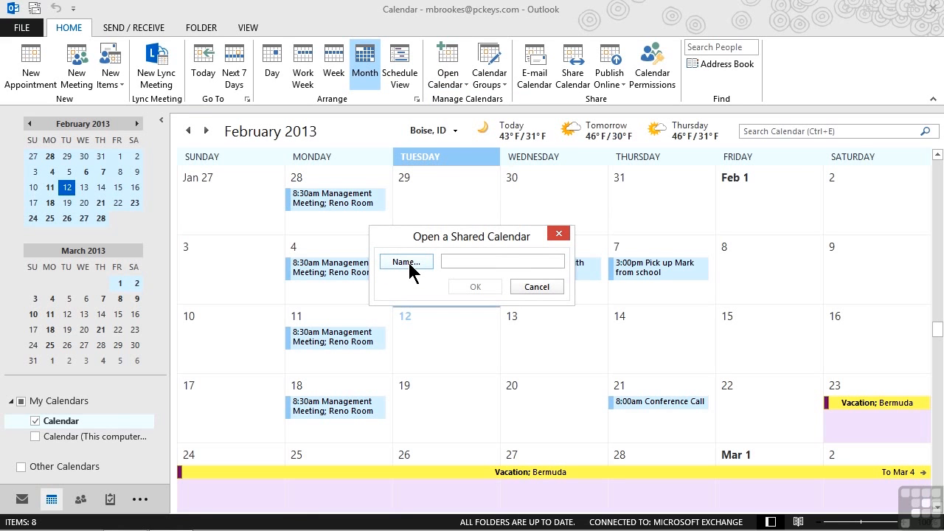
click(407, 263)
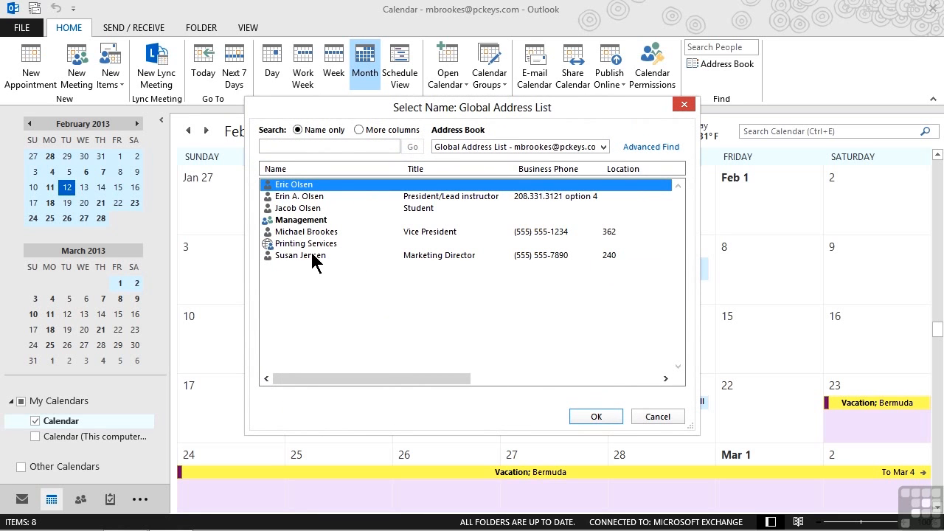
double_click(312, 257)
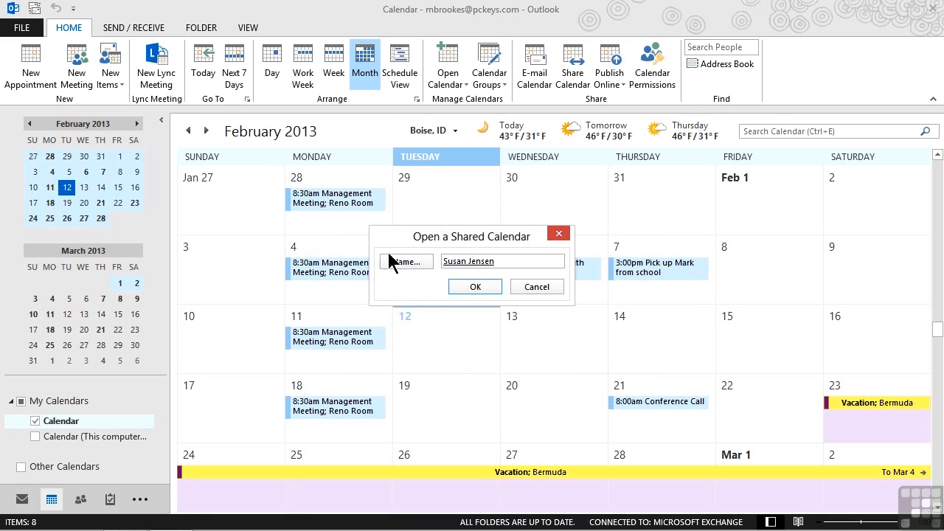
click(476, 287)
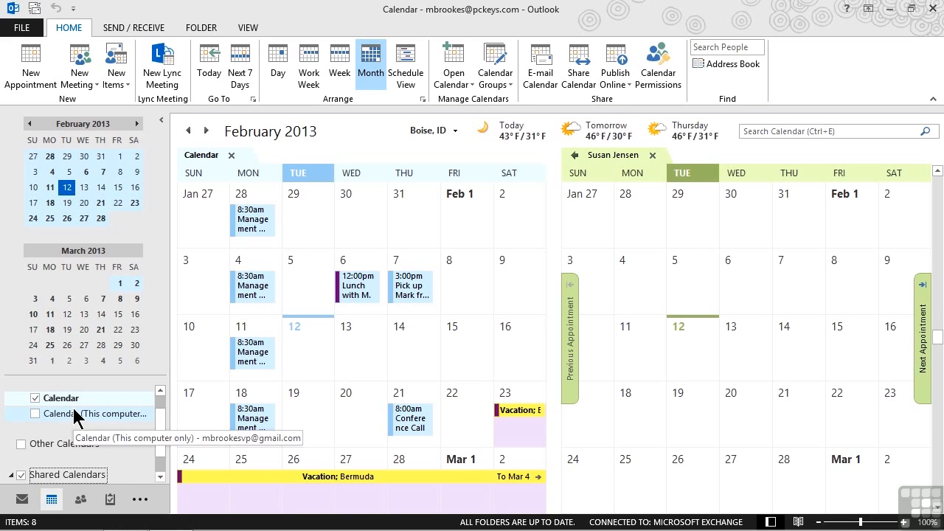
Step: Hide the colleague's calendar under Shared Calendars and show it again
scroll(81, 427, down, 1)
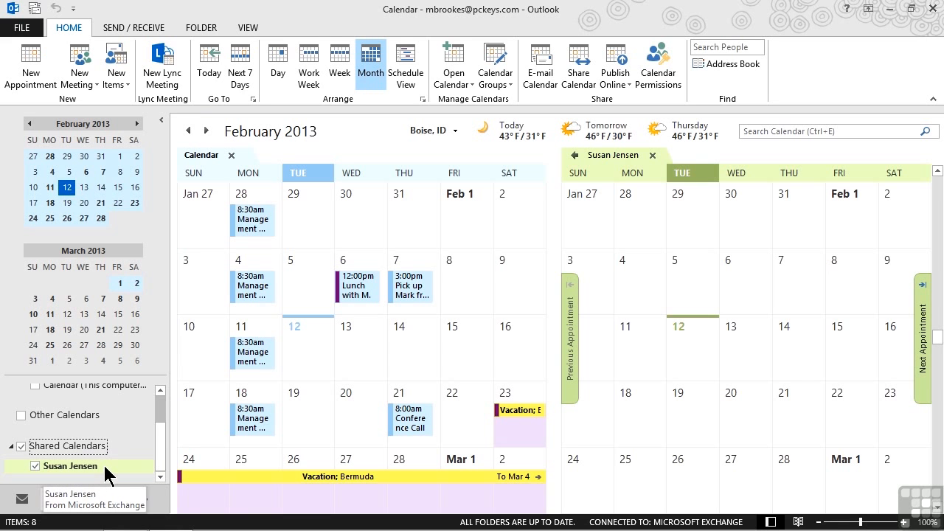
click(34, 466)
click(34, 467)
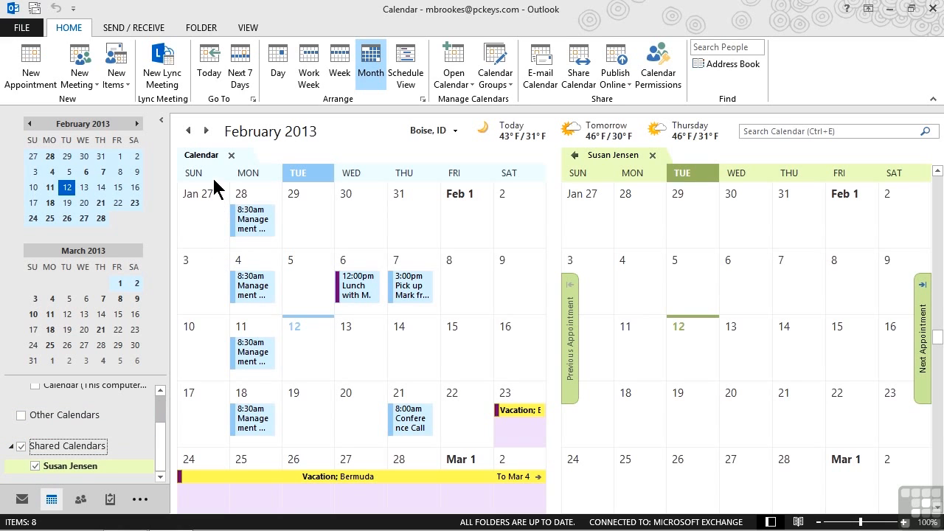
Step: View the colleague's calendar overlaid on the main calendar, return it to side-by-side display and close it
click(573, 156)
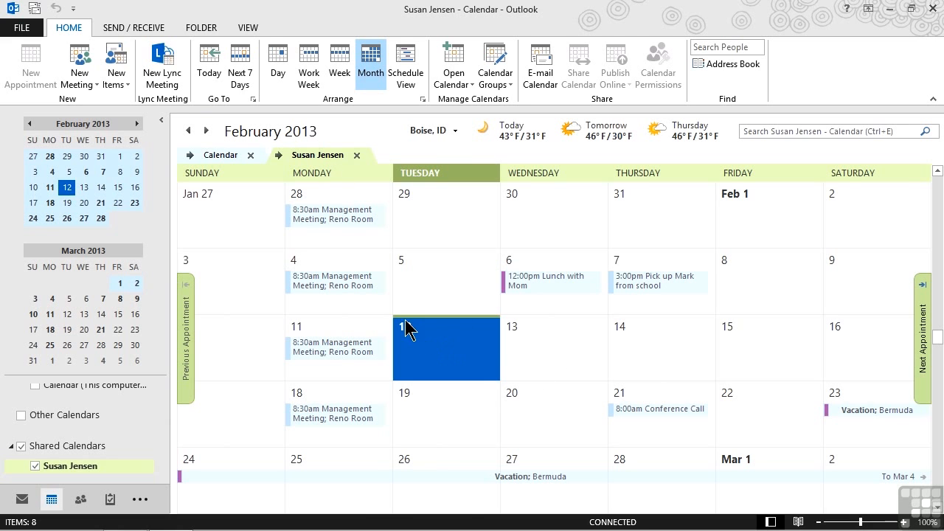
mouse_move(363, 288)
click(278, 155)
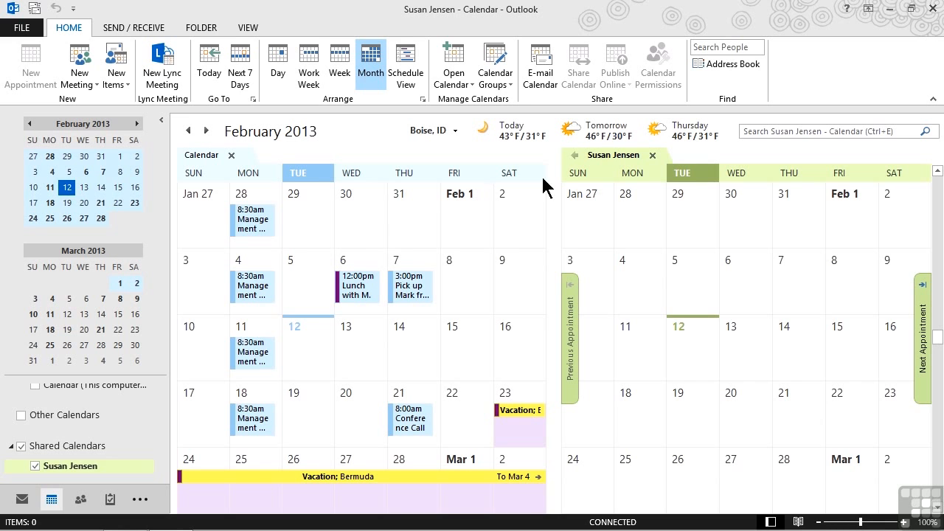
click(652, 155)
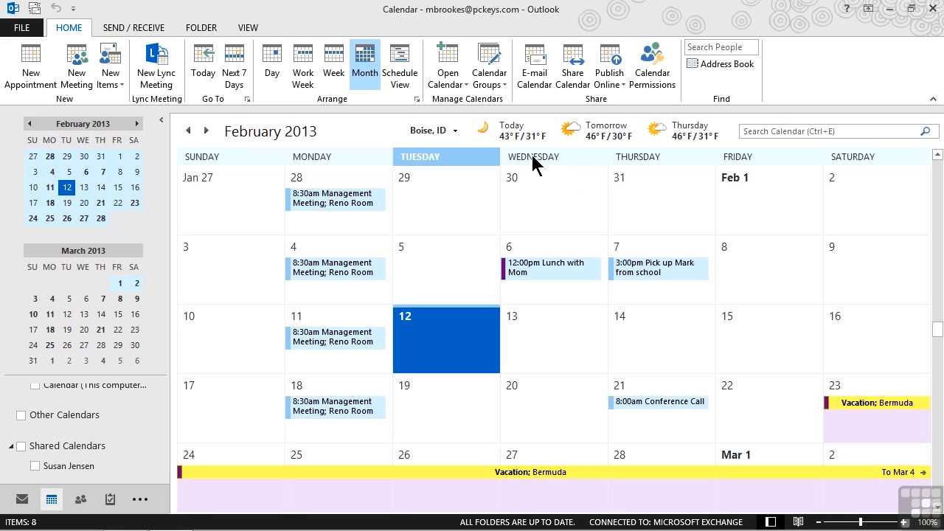
Step: Create a calendar group named Marketing with the Vice President and the Marketing Director from the Global Address List as members
click(495, 86)
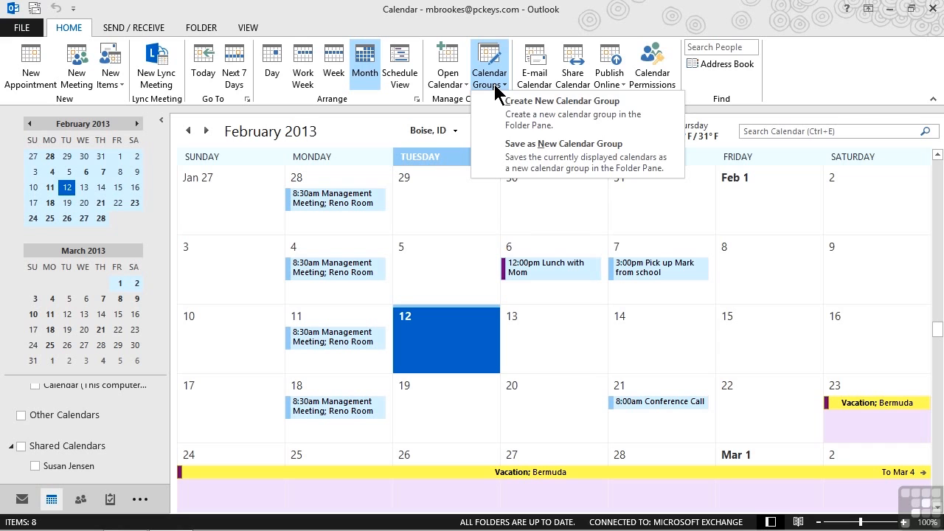
click(519, 118)
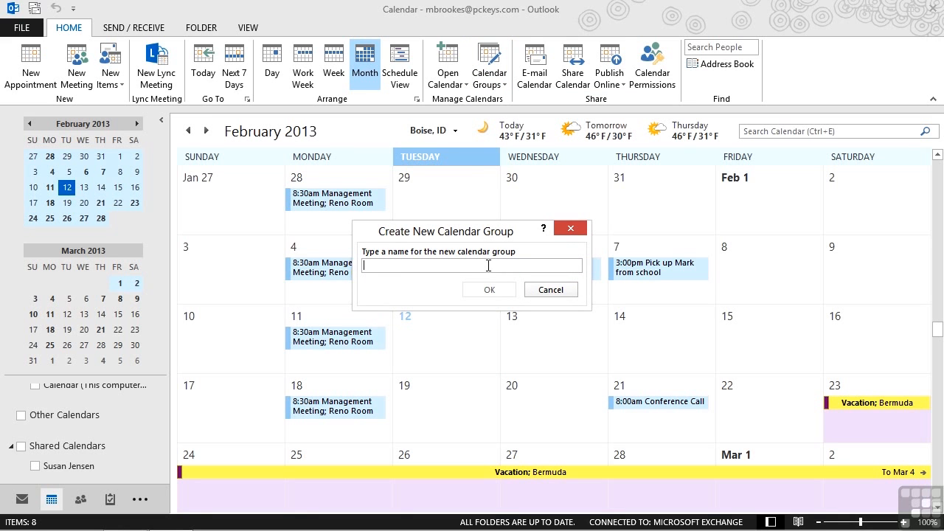
text(Marketing)
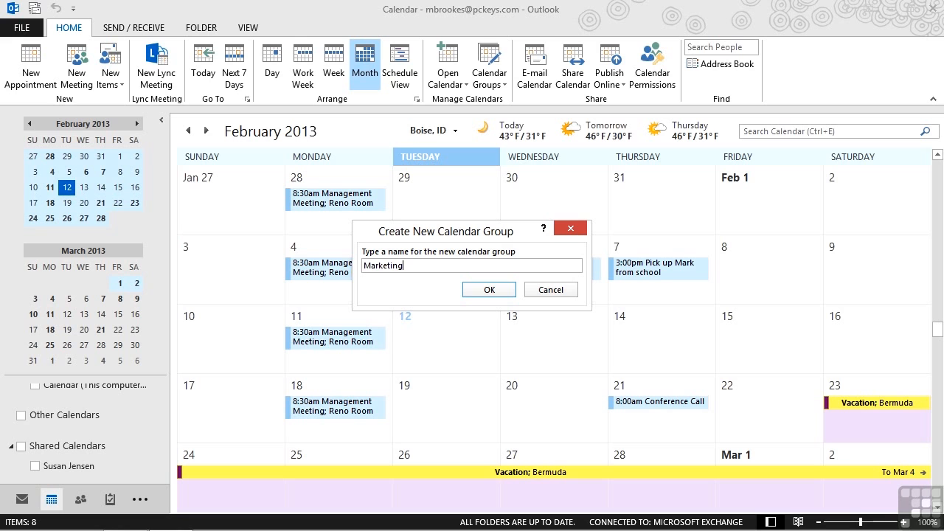
click(489, 291)
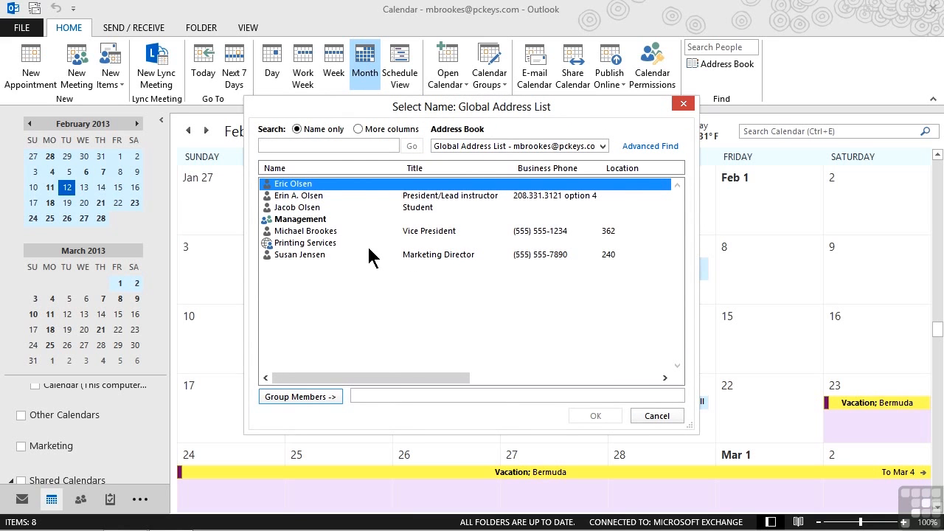
double_click(311, 232)
double_click(307, 255)
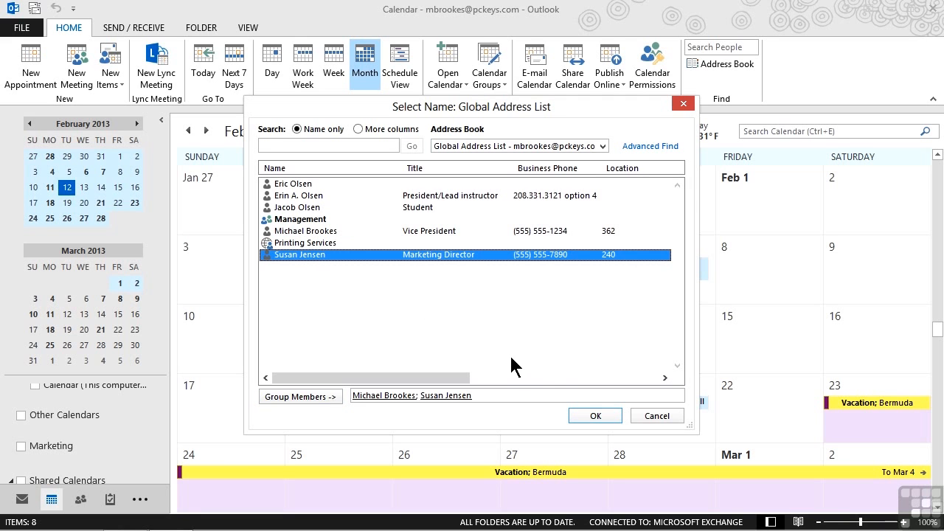
click(581, 415)
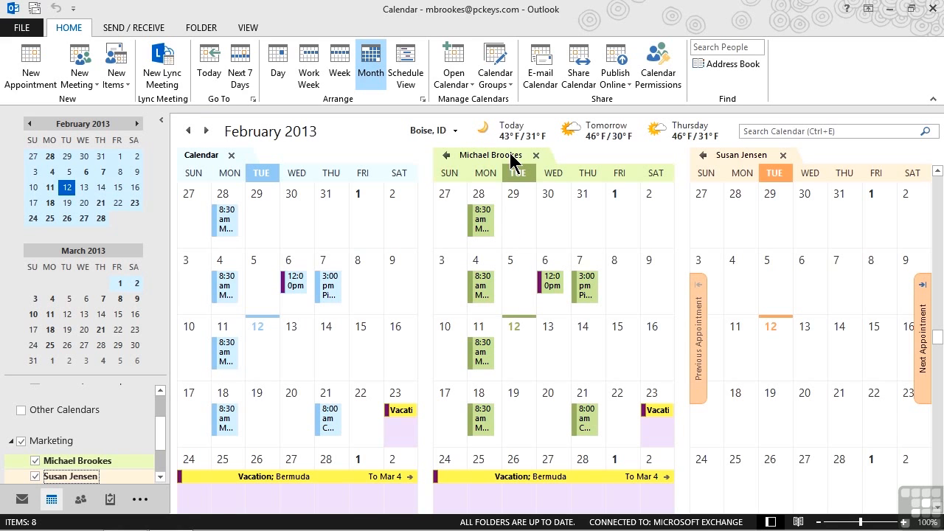
mouse_move(518, 131)
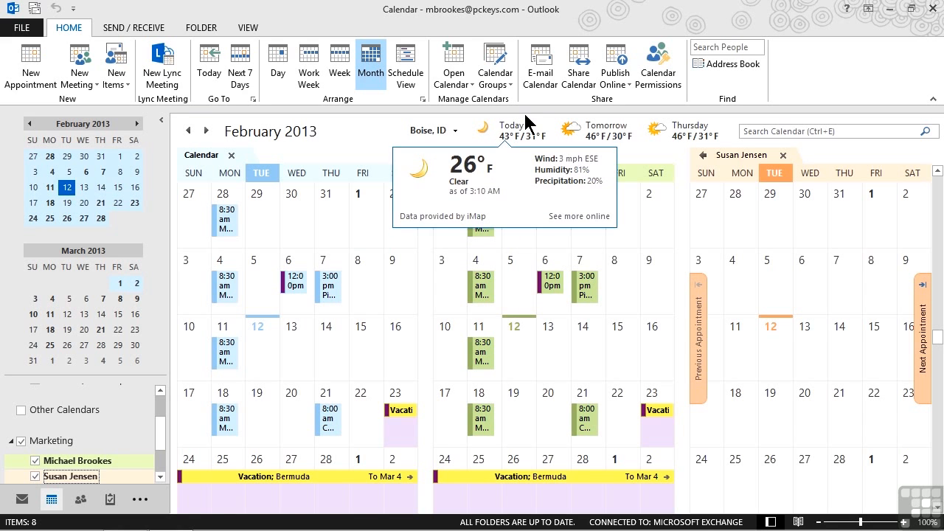
click(508, 86)
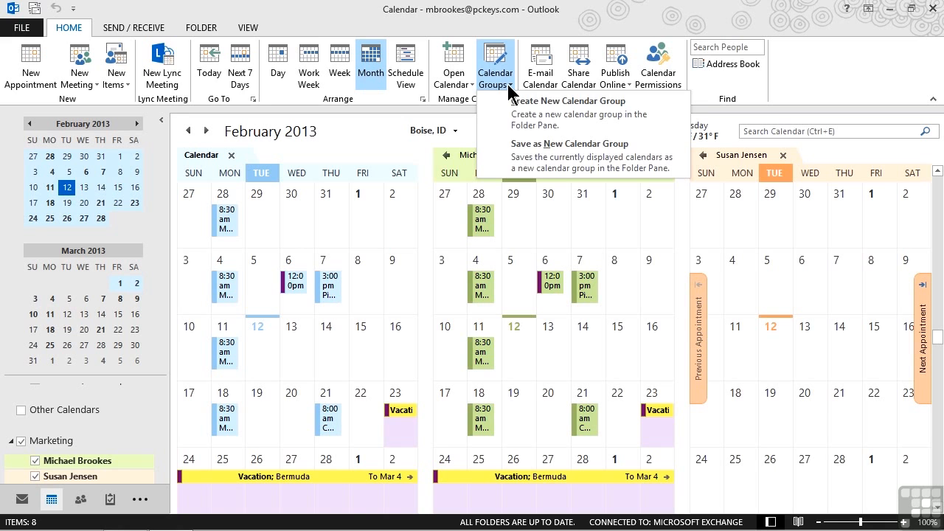
click(508, 86)
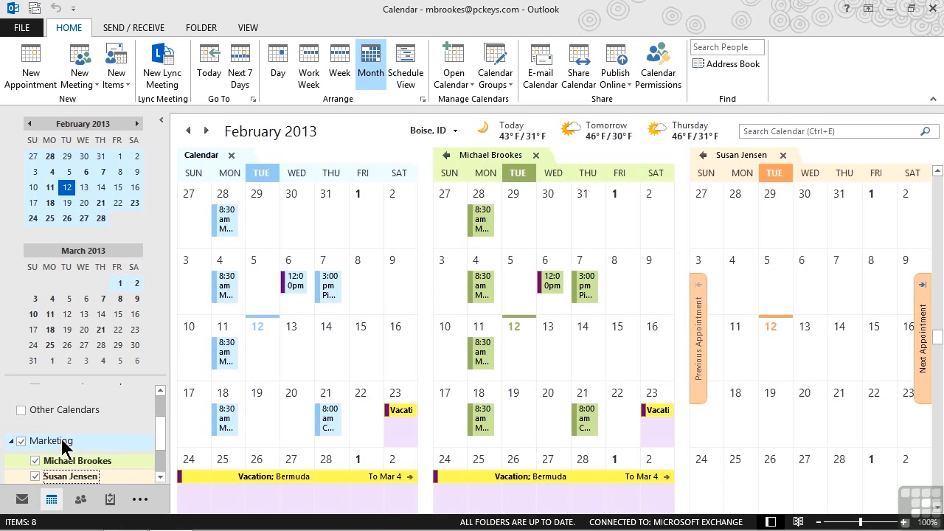
Step: Hide and reshow the whole Marketing calendar group, and do the same for only its first member's calendar
click(21, 442)
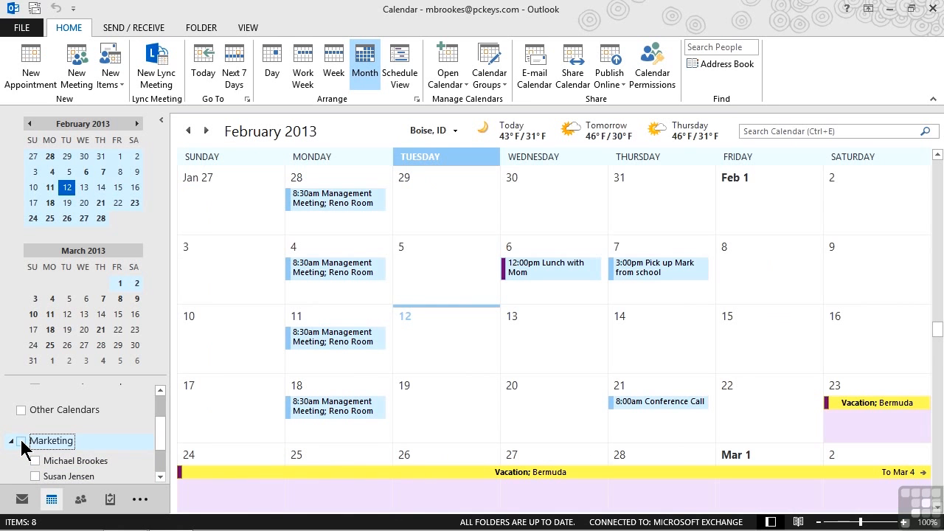
click(22, 442)
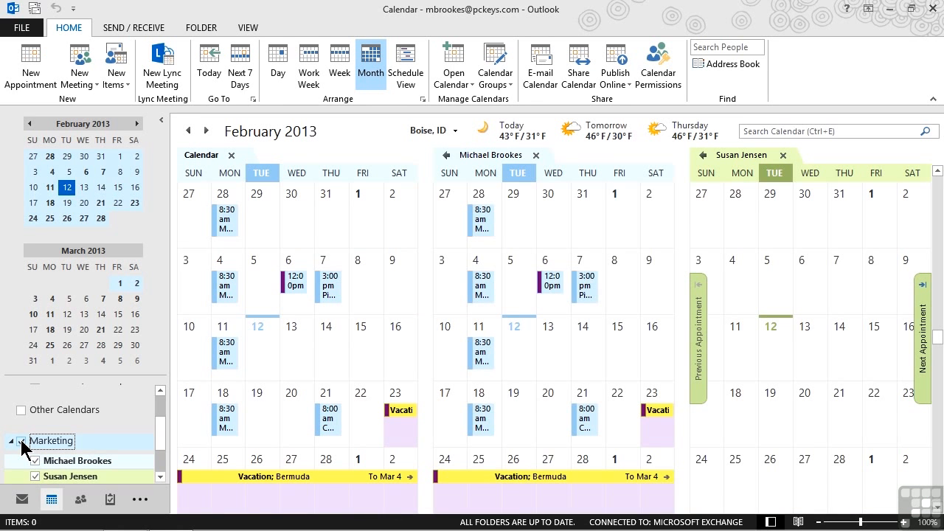
scroll(21, 446, down, 3)
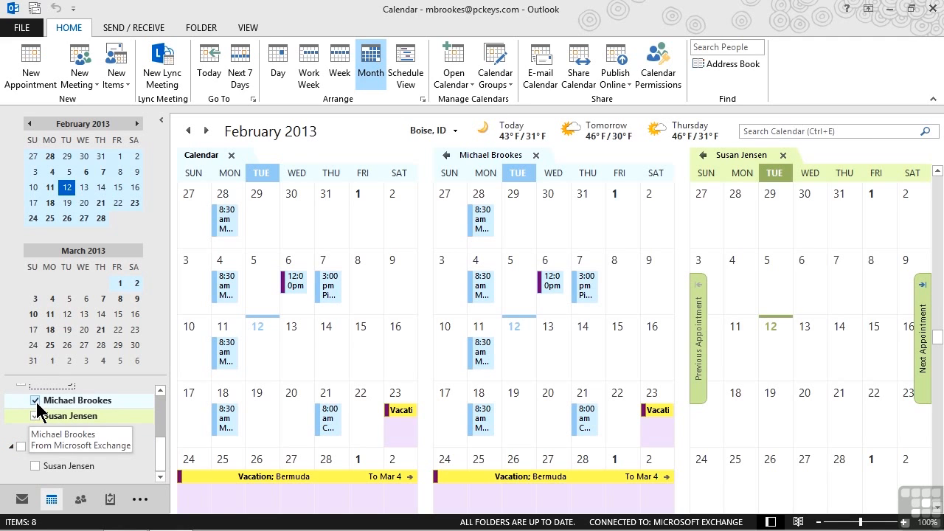
click(36, 402)
click(36, 402)
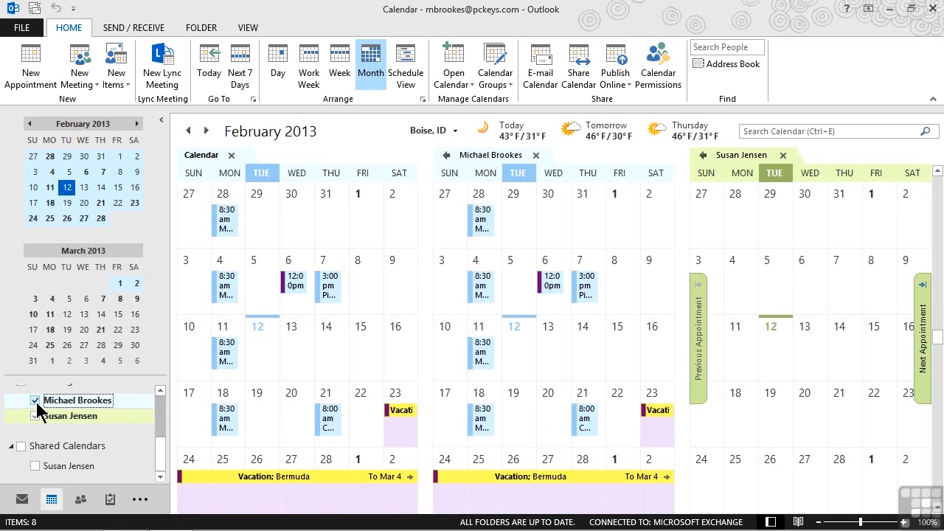
Step: Delete the first member's calendar from the Marketing group, and hide and collapse the group
right_click(52, 410)
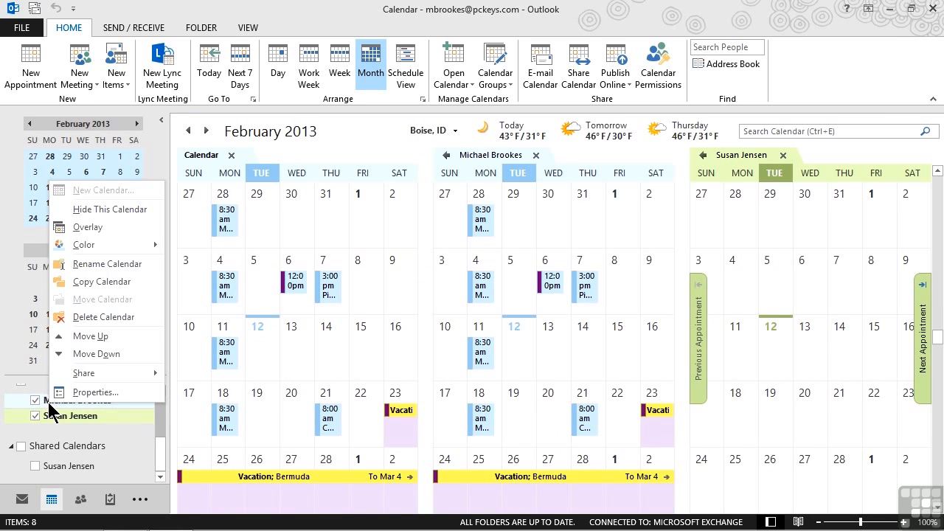
click(91, 319)
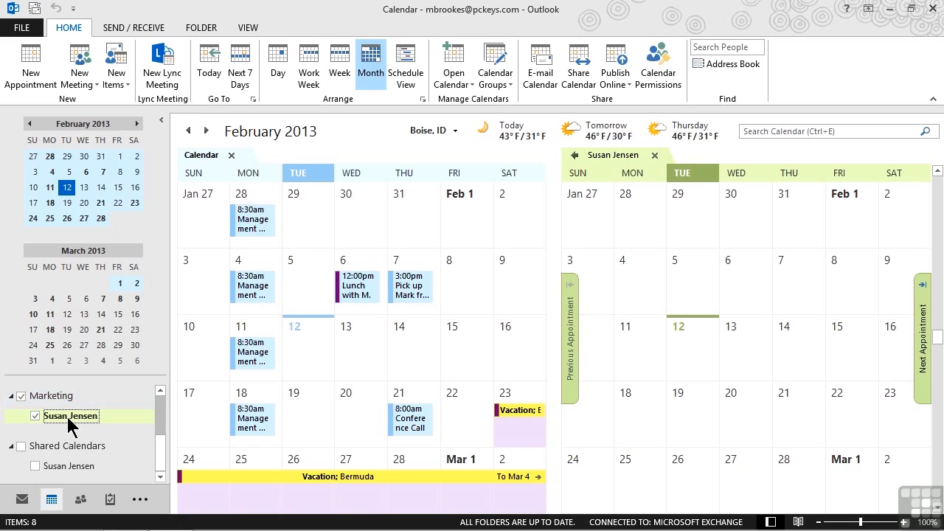
click(21, 396)
click(11, 397)
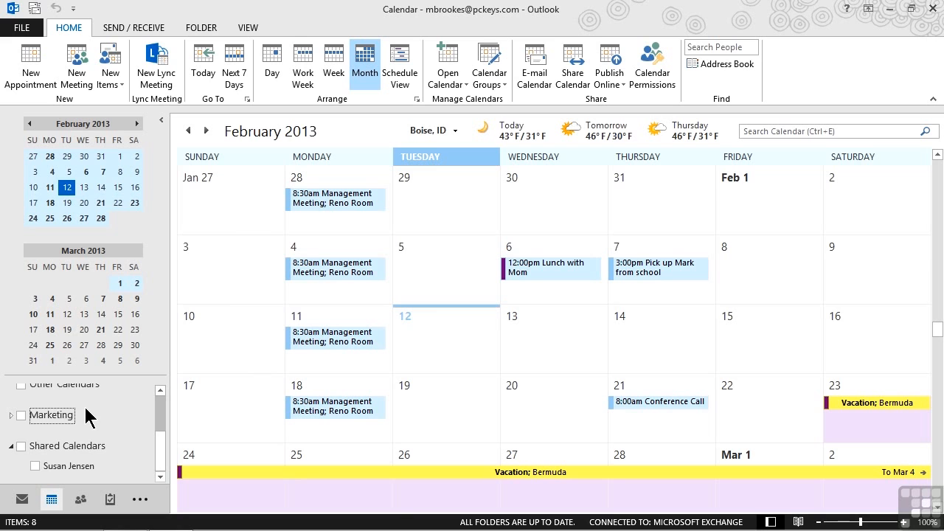
Step: Show the Marketing group's calendar with the main calendar and compare them in Schedule View
scroll(86, 415, up, 1)
scroll(86, 408, up, 1)
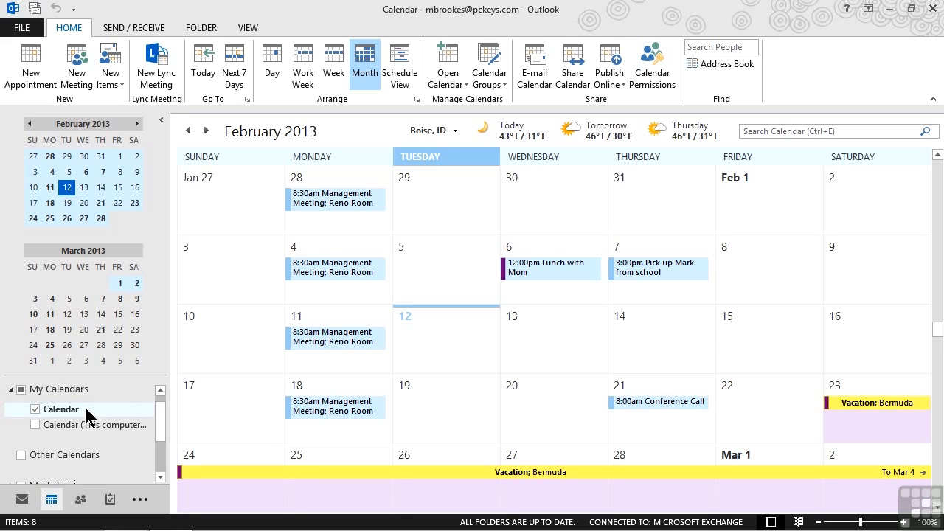
scroll(85, 411, down, 2)
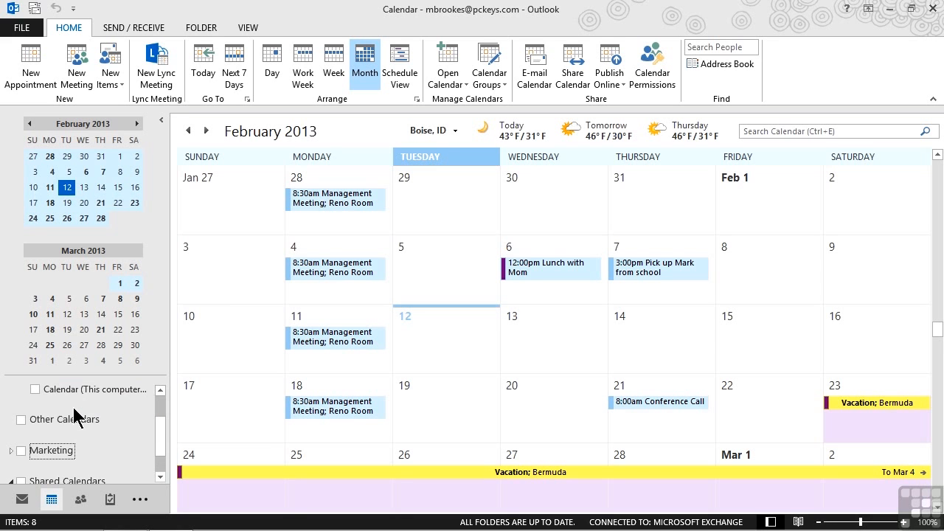
click(22, 451)
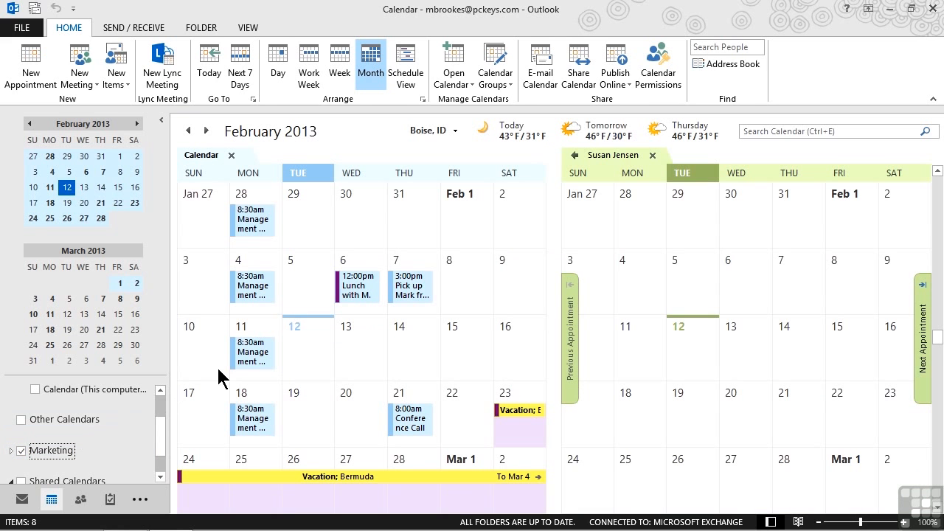
mouse_move(251, 353)
click(404, 65)
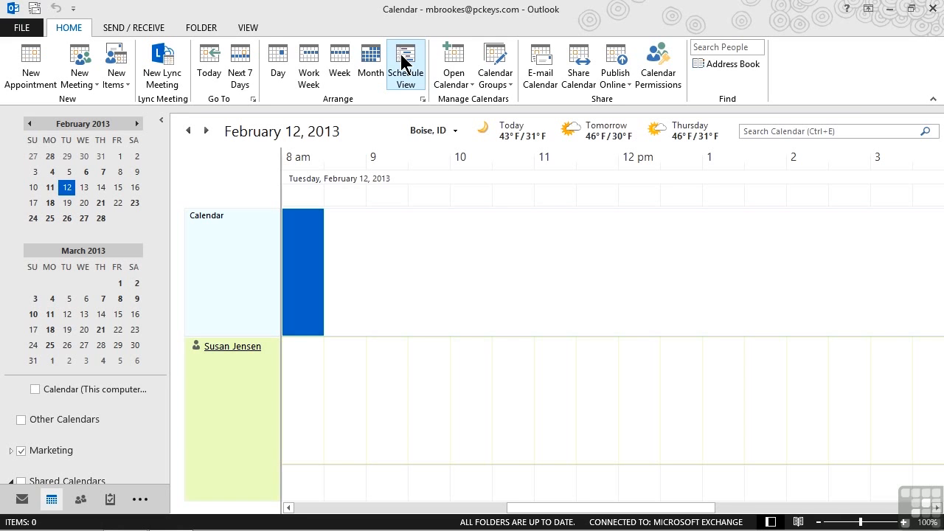
Step: Return the calendars to Month view and close the colleague's calendar beside the main one
click(371, 70)
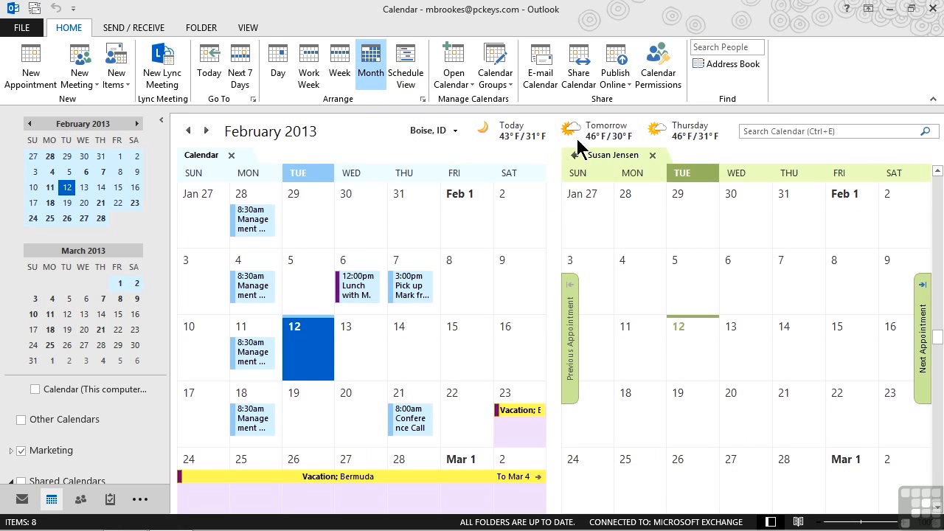
click(652, 159)
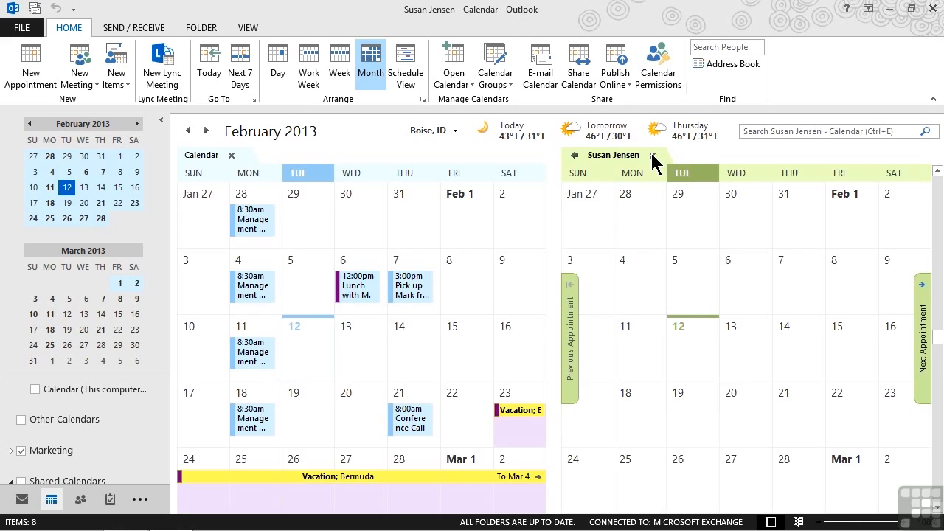
click(652, 157)
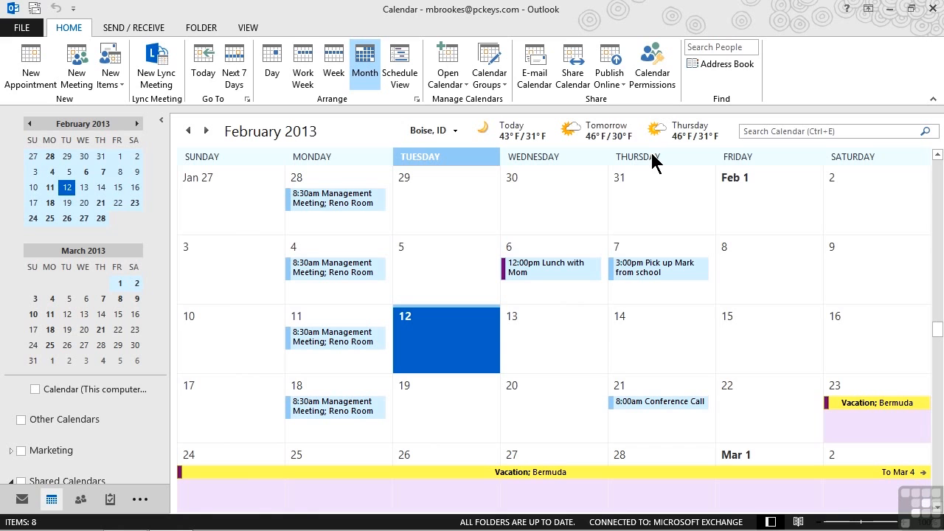
Step: In the calendar's permissions, grant the Marketing Director Full Details read access and the Create items right, and apply the change
click(657, 74)
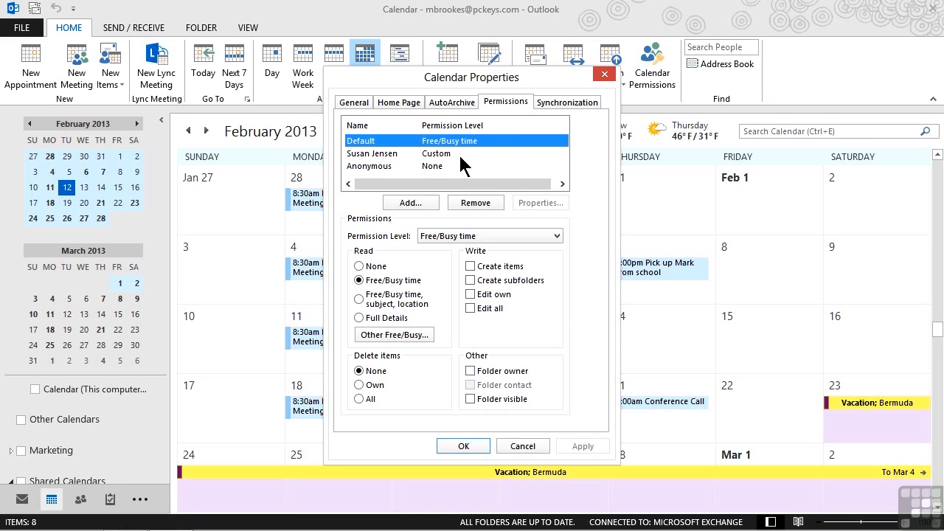
click(386, 154)
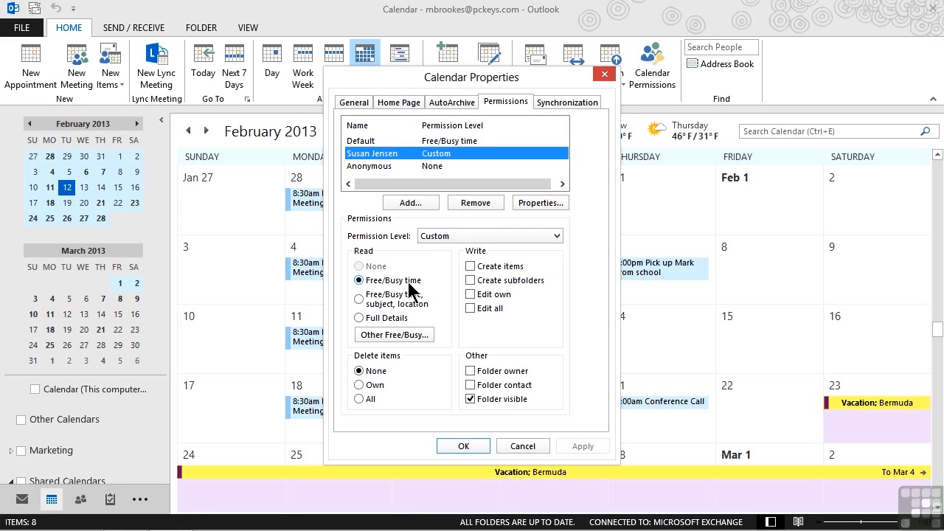
click(360, 319)
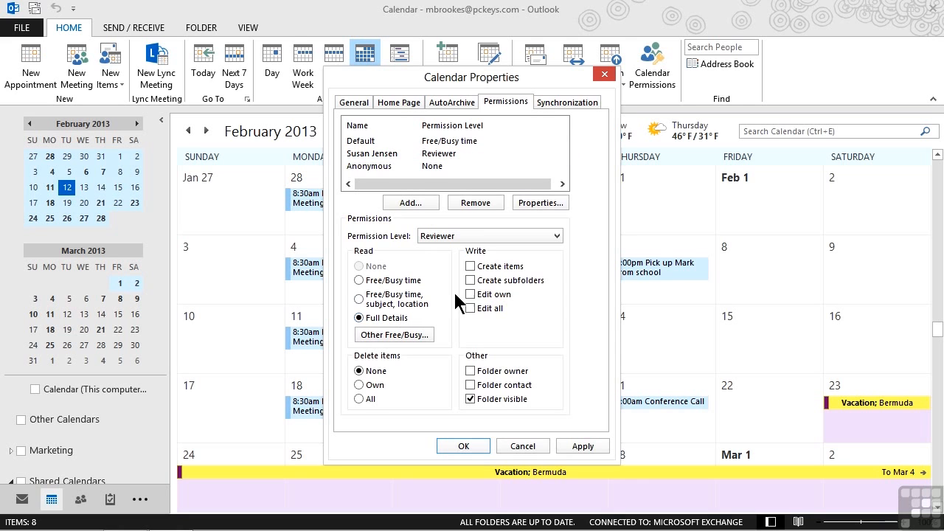
click(470, 264)
click(583, 447)
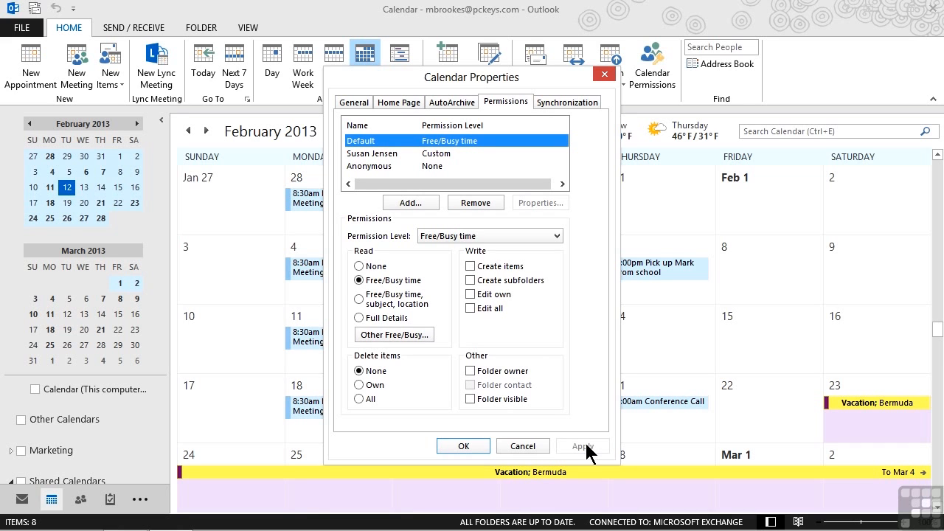
click(474, 447)
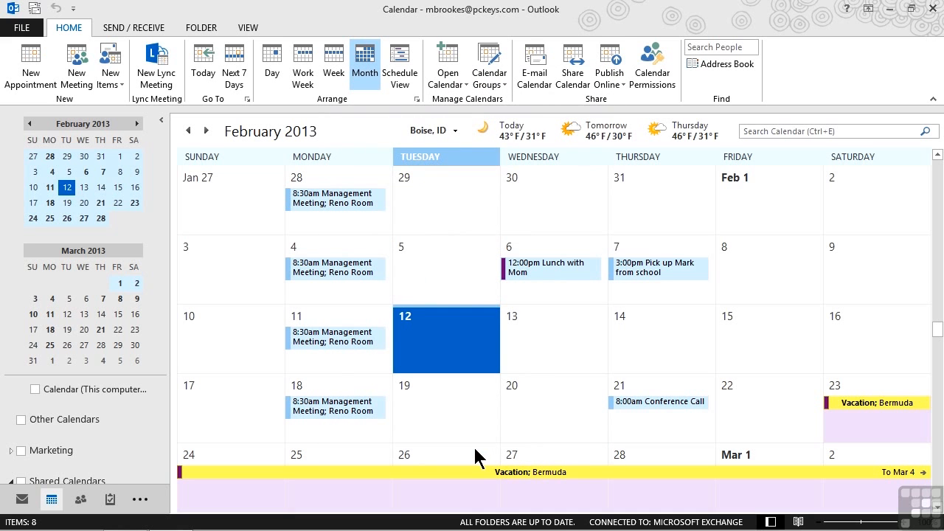